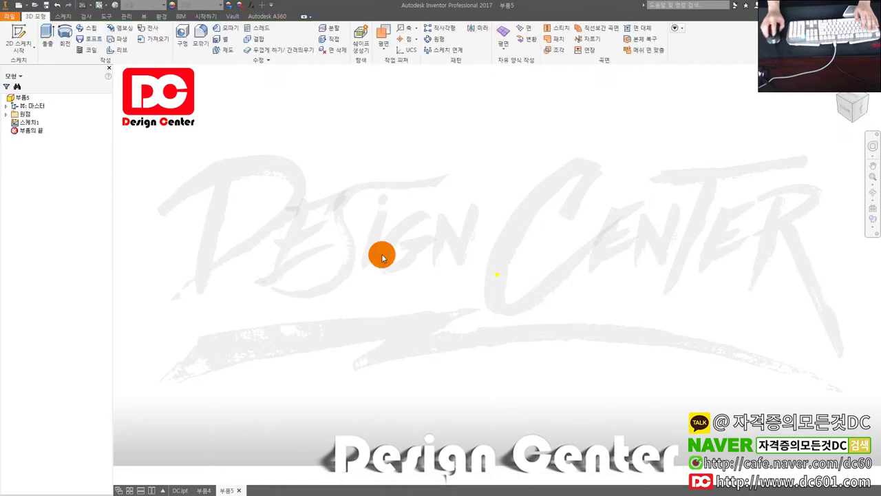
Delete the sketch from the 부품5 part and view the available freeform shape types.
{"action": "key", "text": "Delete"}
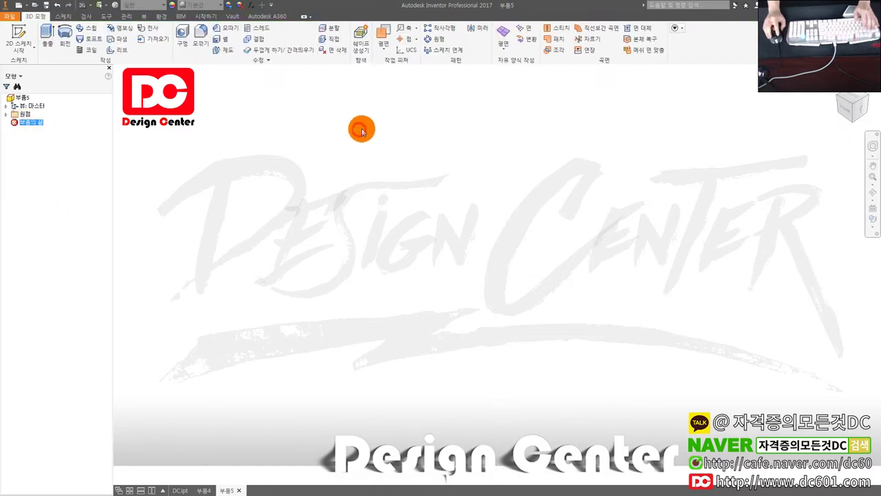
{"action": "left_click", "coordinate": [501, 44]}
{"action": "left_click", "coordinate": [510, 65]}
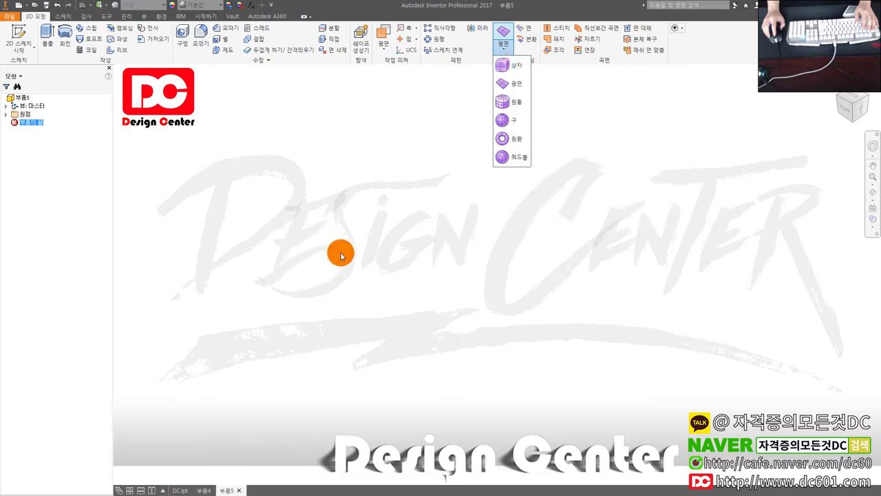
{"action": "left_click", "coordinate": [390, 212]}
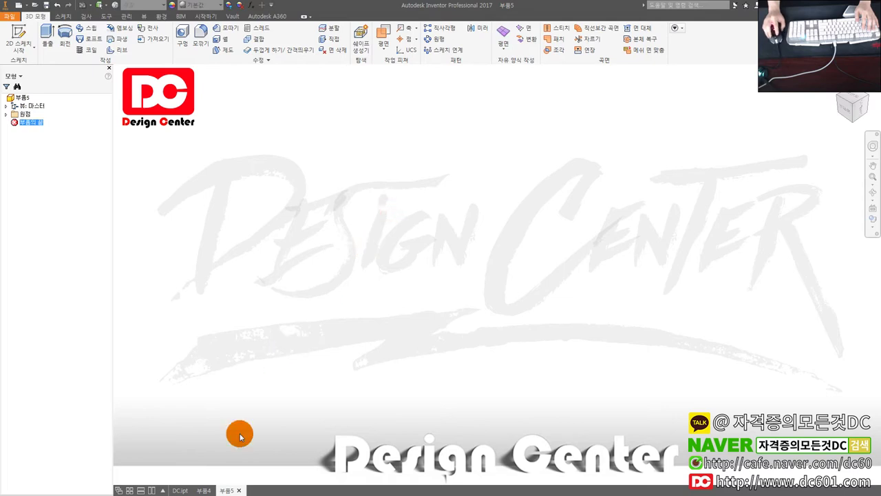
Switch to the DC.ipt part and inspect the seat model's shape.
{"action": "left_click", "coordinate": [180, 490]}
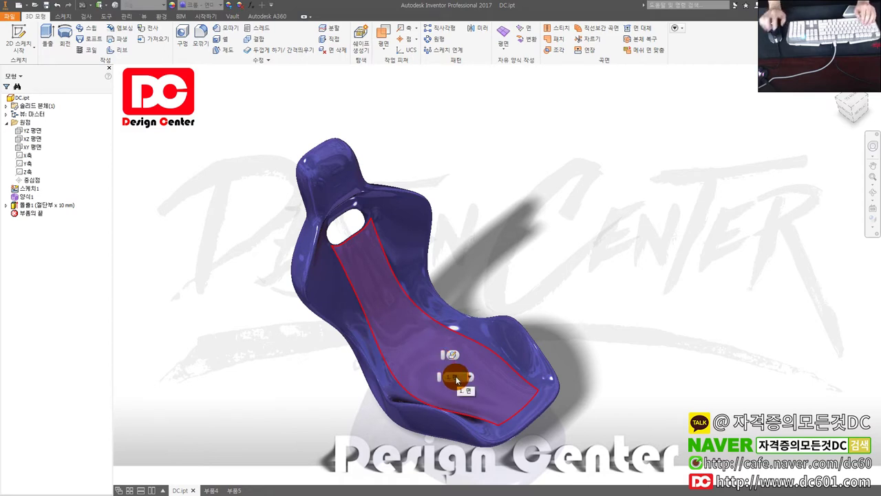
{"action": "left_click", "coordinate": [457, 379]}
{"action": "left_click", "coordinate": [586, 286]}
{"action": "middle_click_drag", "start_coordinate": [454, 296], "coordinate": [511, 270], "text": "shift"}
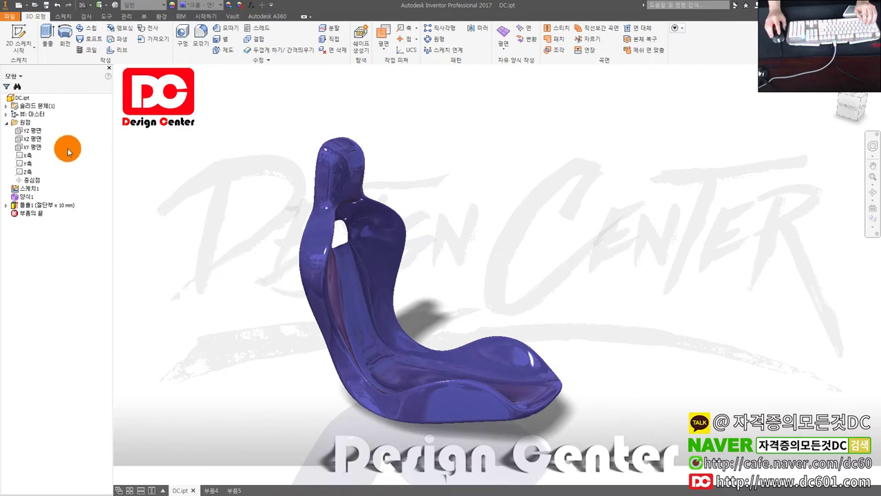
{"action": "left_click", "coordinate": [7, 123]}
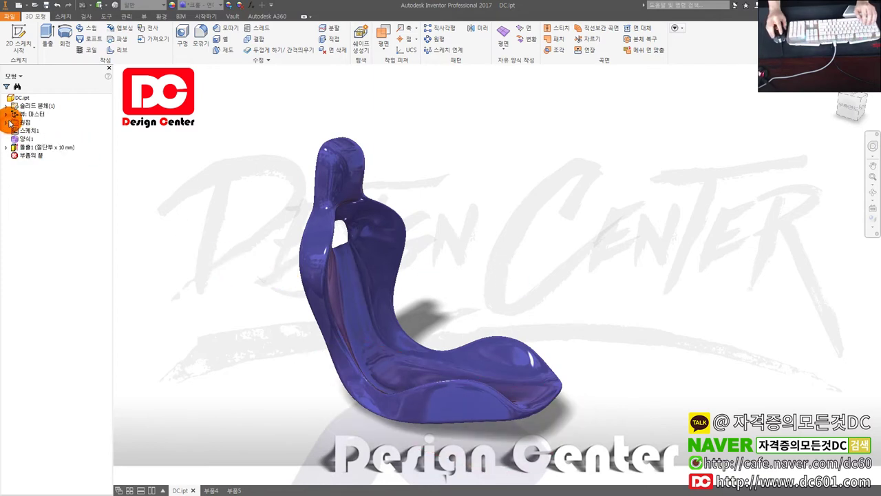
{"action": "left_click", "coordinate": [7, 123]}
{"action": "left_click", "coordinate": [16, 187]}
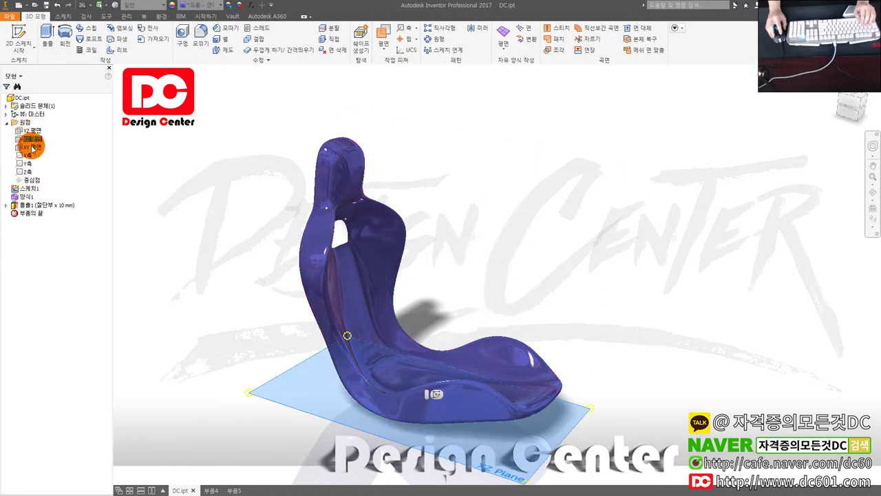
{"action": "left_click", "coordinate": [33, 147]}
{"action": "middle_click_drag", "start_coordinate": [533, 276], "coordinate": [485, 333]}
{"action": "key", "text": "F7"}
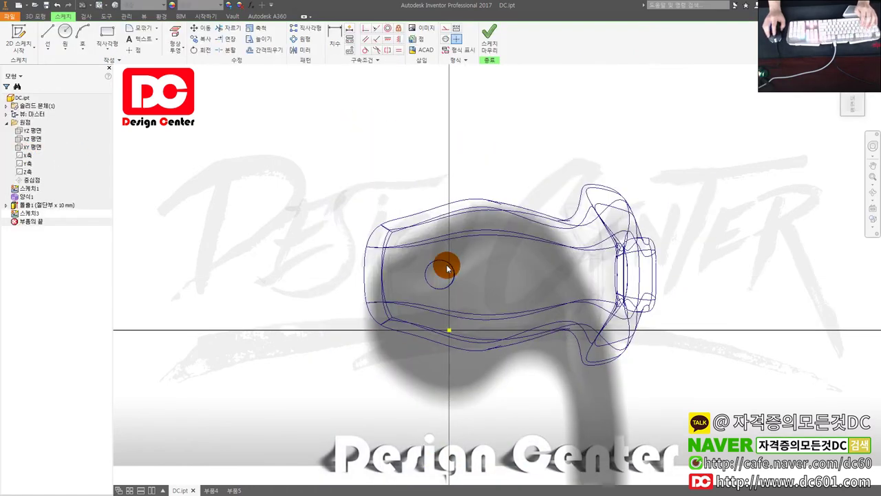
{"action": "scroll", "coordinate": [446, 267], "scroll_direction": "up", "scroll_amount": 3}
{"action": "right_click", "coordinate": [389, 266]}
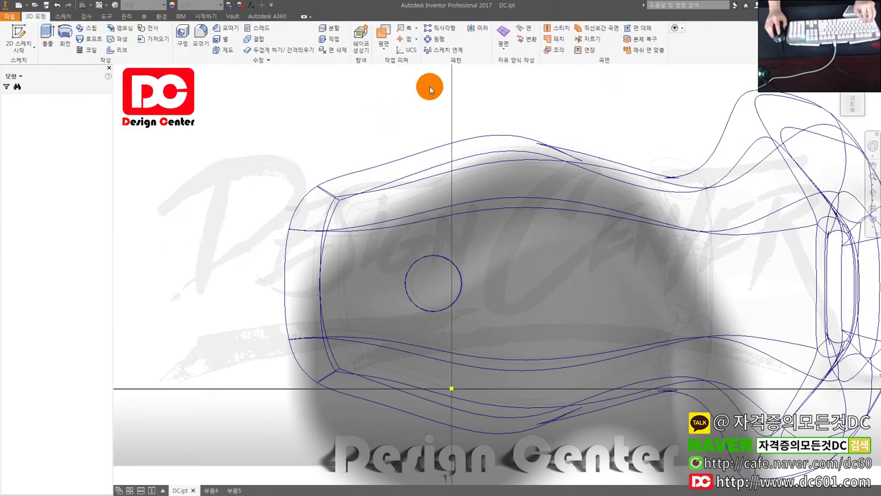
{"action": "key", "text": "ctrl+Tab"}
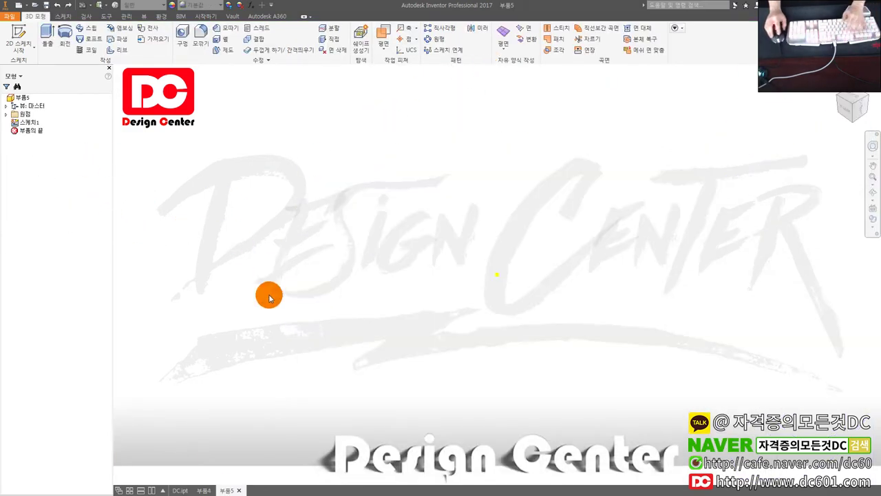
{"action": "left_click", "coordinate": [180, 491]}
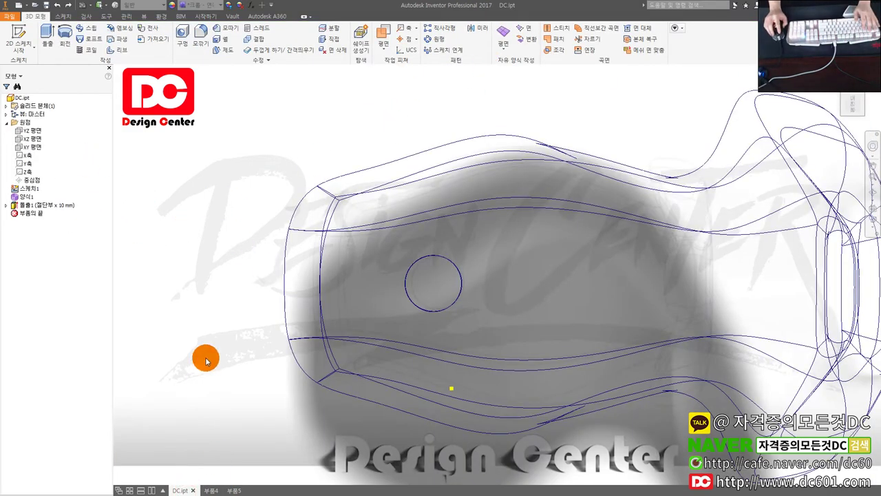
Delete the existing extrusion from the seat together with its consumed sketch.
{"action": "right_click", "coordinate": [31, 210]}
{"action": "left_click", "coordinate": [65, 224]}
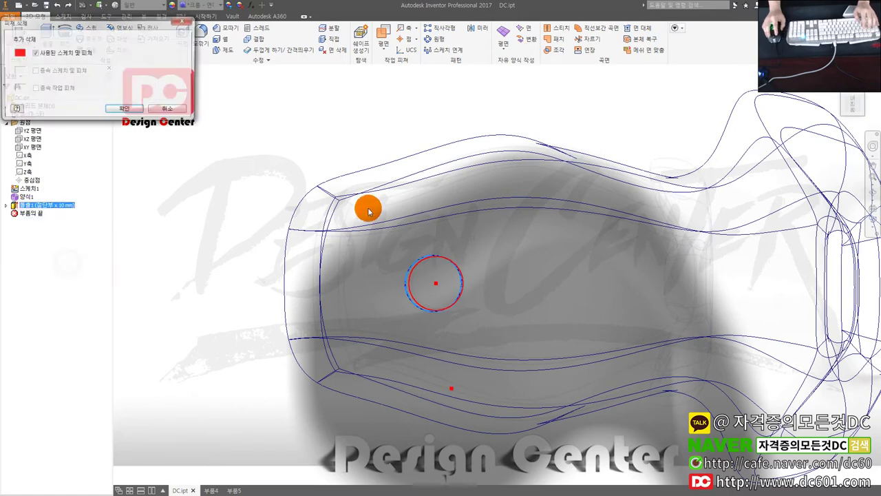
{"action": "left_click", "coordinate": [124, 108]}
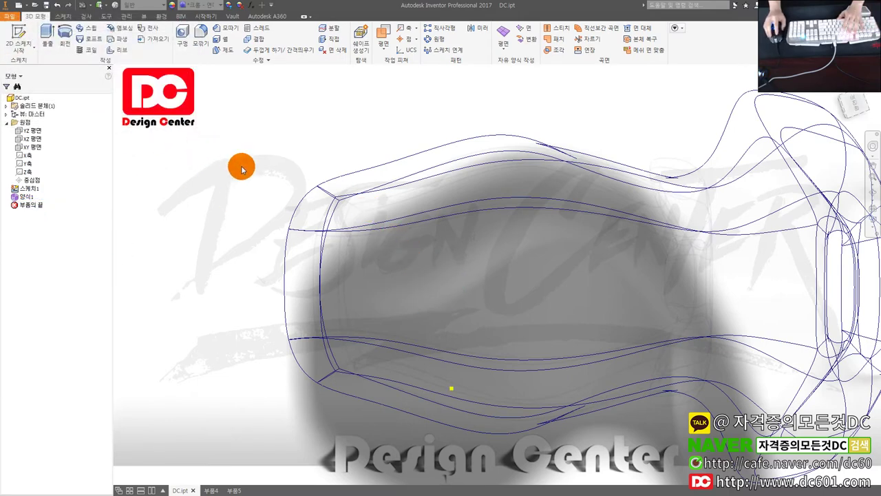
Start a new 2D sketch on the XZ origin plane beneath the seat.
{"action": "left_click", "coordinate": [31, 146]}
{"action": "left_click", "coordinate": [32, 131]}
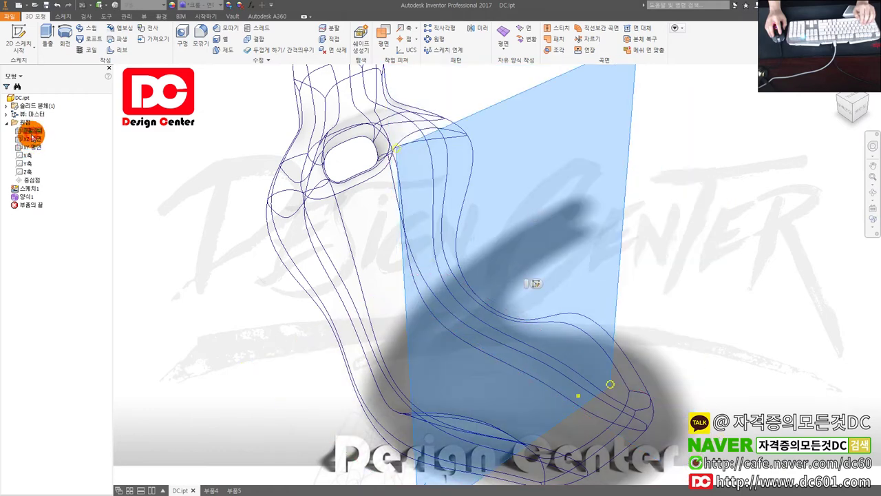
{"action": "key", "text": "F6"}
{"action": "left_click", "coordinate": [32, 138]}
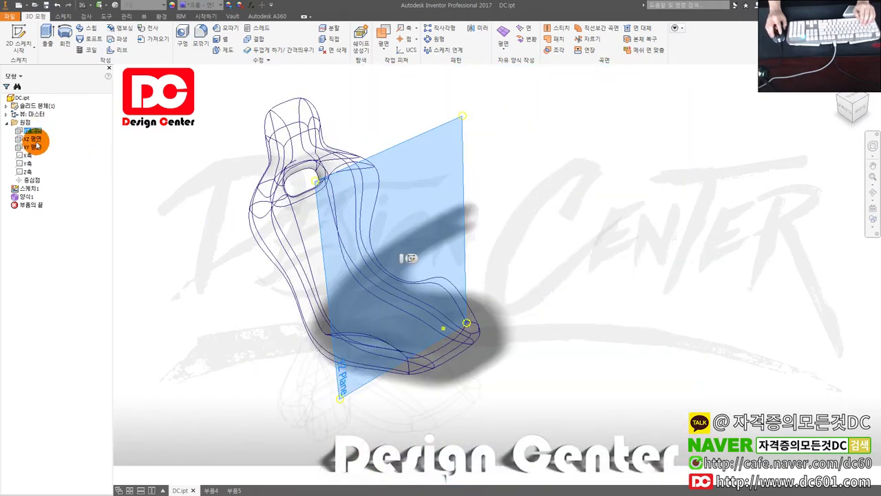
{"action": "key", "text": "s"}
{"action": "middle_click_drag", "start_coordinate": [525, 269], "coordinate": [490, 292]}
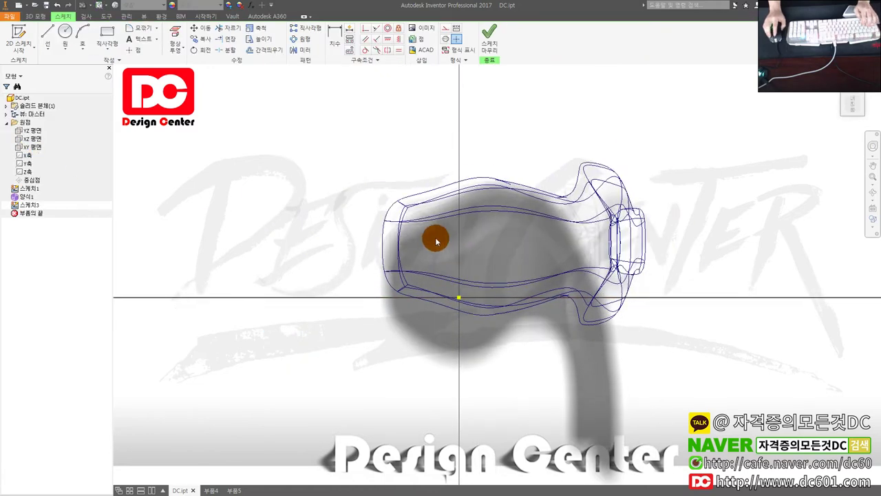
{"action": "scroll", "coordinate": [442, 241], "scroll_direction": "up", "scroll_amount": 3}
Draw a circle near the front edge of the seat cushion and dimension its diameter to 3 mm.
{"action": "key", "text": "c"}
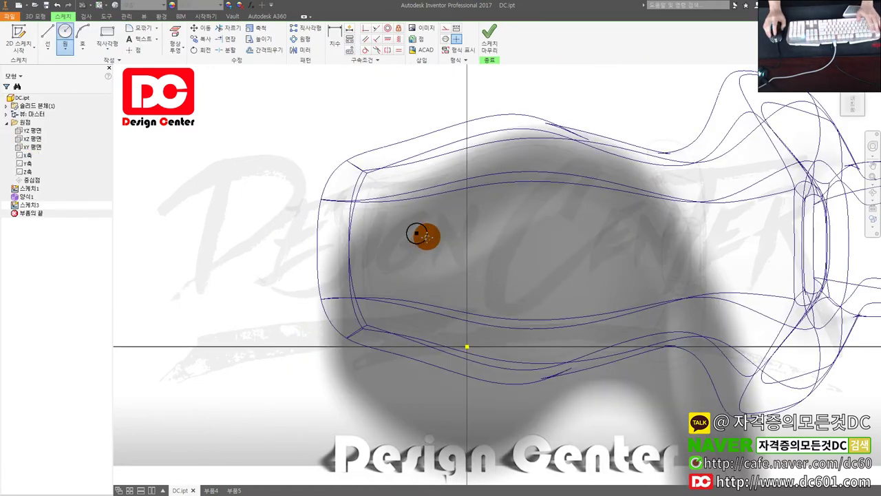
{"action": "scroll", "coordinate": [433, 235], "scroll_direction": "up", "scroll_amount": 3}
{"action": "scroll", "coordinate": [438, 234], "scroll_direction": "down", "scroll_amount": 3}
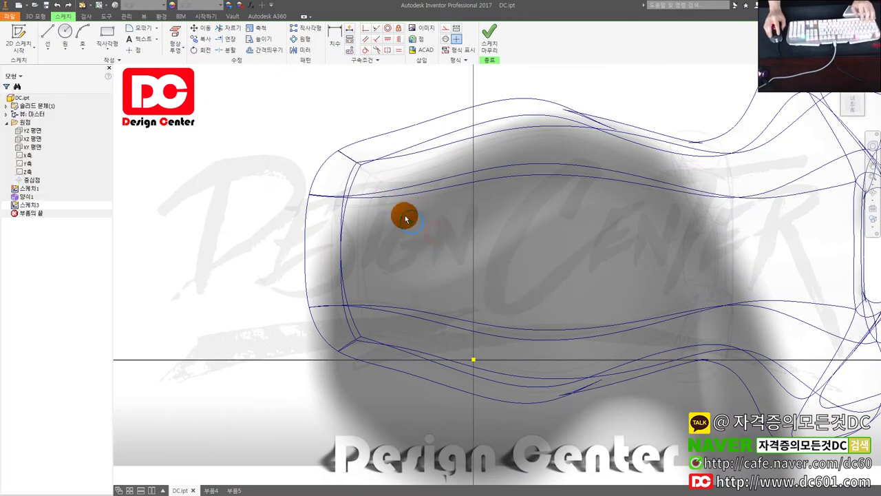
{"action": "scroll", "coordinate": [427, 219], "scroll_direction": "up", "scroll_amount": 3}
{"action": "scroll", "coordinate": [431, 219], "scroll_direction": "down", "scroll_amount": 3}
{"action": "key", "text": "d"}
{"action": "left_click", "coordinate": [383, 240]}
{"action": "left_click", "coordinate": [421, 208]}
{"action": "type", "text": "3"}
{"action": "key", "text": "Return"}
{"action": "left_click", "coordinate": [365, 227]}
{"action": "left_click", "coordinate": [365, 235]}
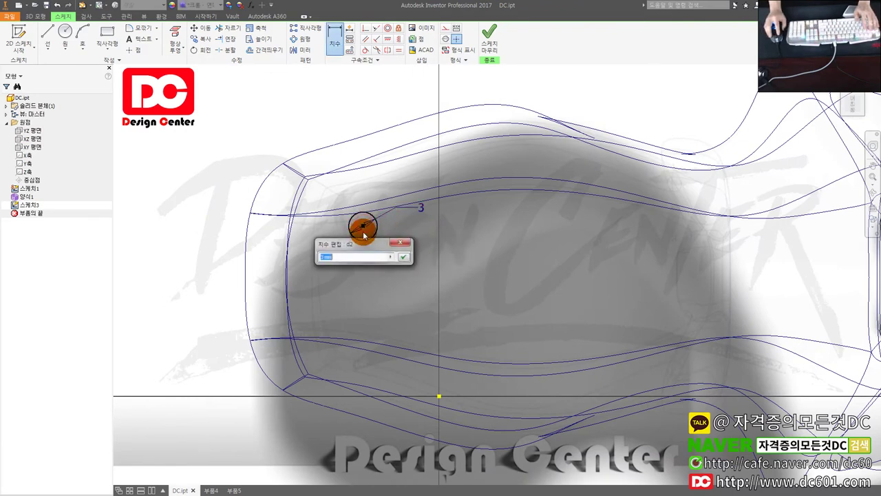
{"action": "key", "text": "Escape"}
{"action": "key", "text": "Escape"}
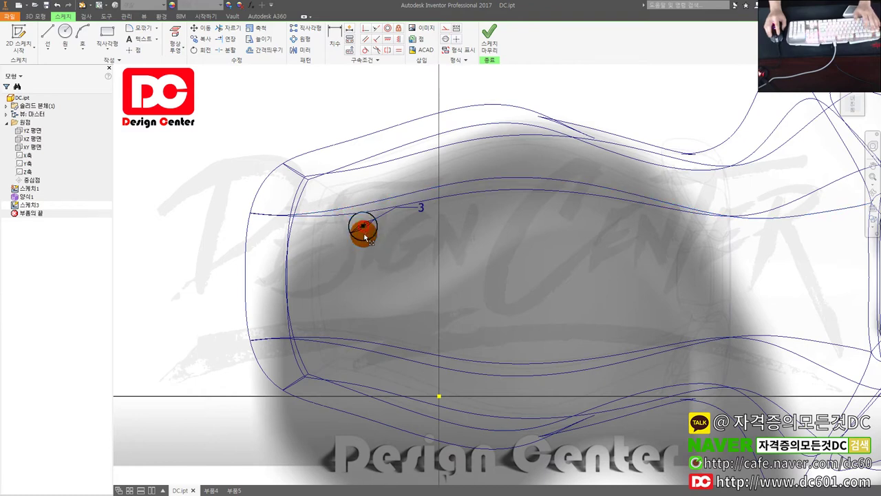
{"action": "left_click", "coordinate": [306, 28]}
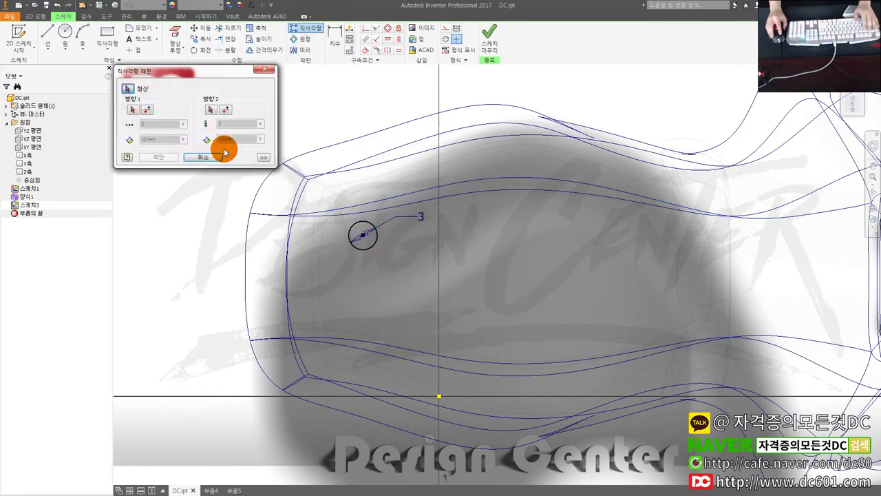
{"action": "left_click", "coordinate": [133, 109]}
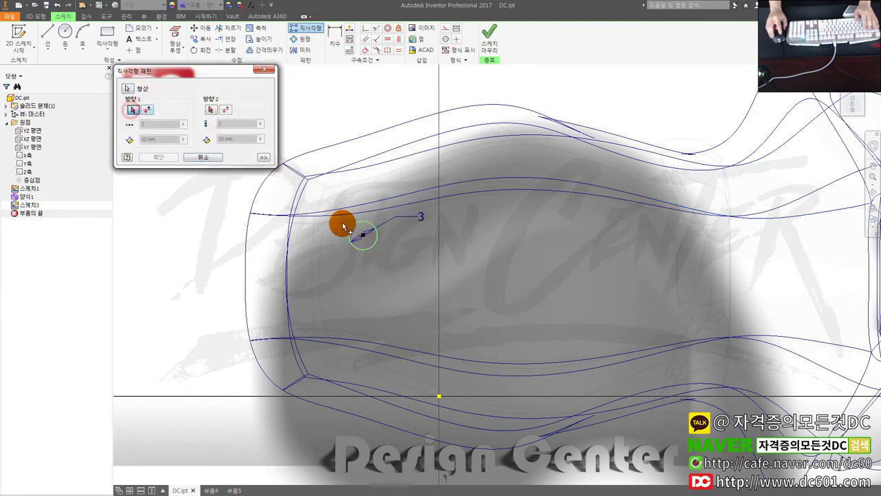
{"action": "key", "text": "Escape"}
Draw a long horizontal line and a shorter vertical line from the circle's centre as pattern directions.
{"action": "left_click", "coordinate": [363, 236]}
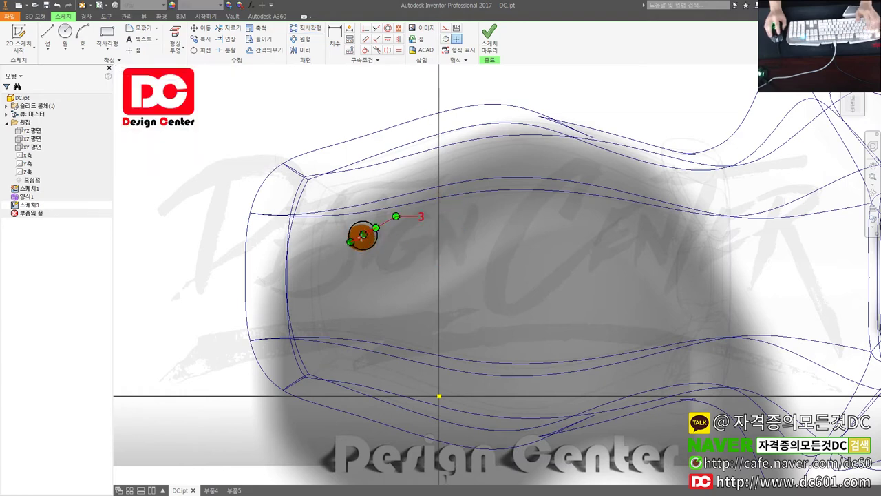
{"action": "left_click", "coordinate": [363, 235]}
{"action": "left_click", "coordinate": [557, 236]}
{"action": "left_click", "coordinate": [363, 236]}
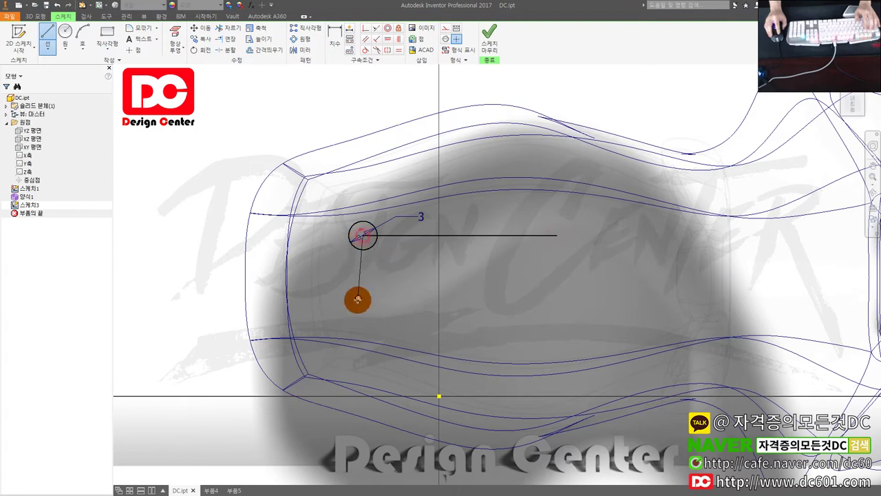
{"action": "left_click", "coordinate": [363, 301]}
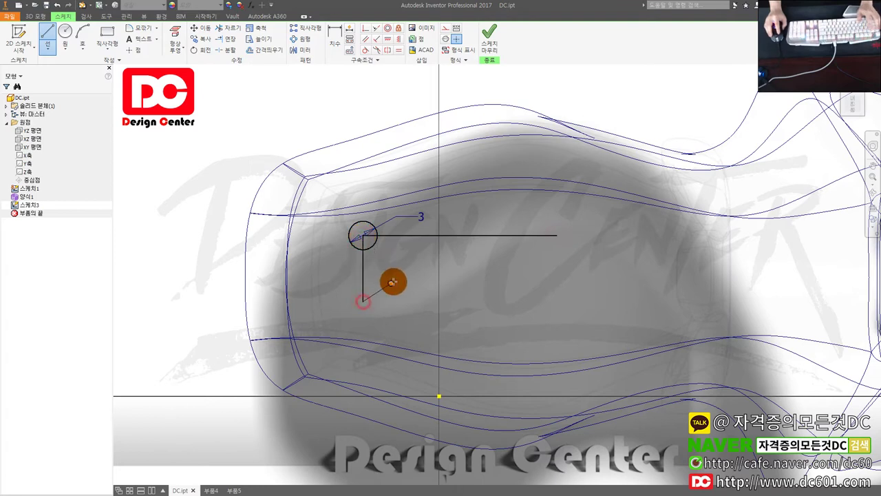
Pattern the circle rectangularly with 4 instances along the horizontal line and 2 along the vertical line, both spaced 8 mm.
{"action": "left_click", "coordinate": [304, 29]}
{"action": "left_click", "coordinate": [374, 242]}
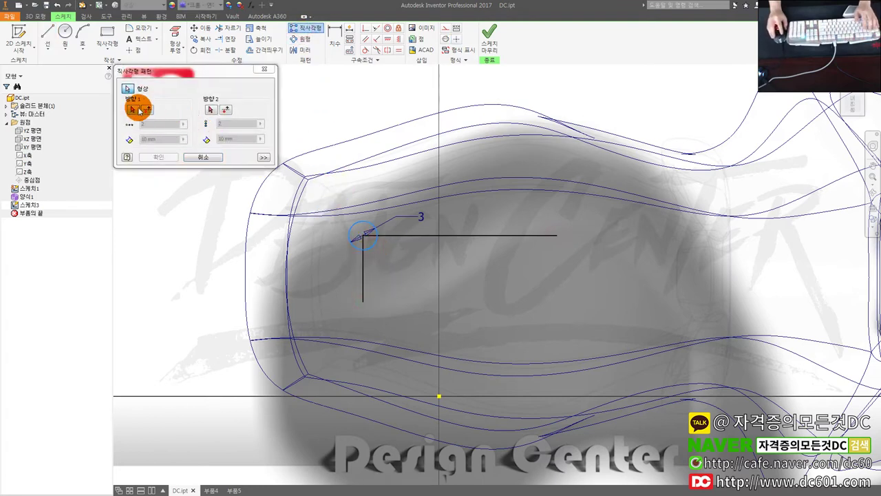
{"action": "left_click", "coordinate": [132, 110]}
{"action": "left_click", "coordinate": [405, 239]}
{"action": "double_click", "coordinate": [163, 124]}
{"action": "key", "text": "Tab"}
{"action": "type", "text": "8"}
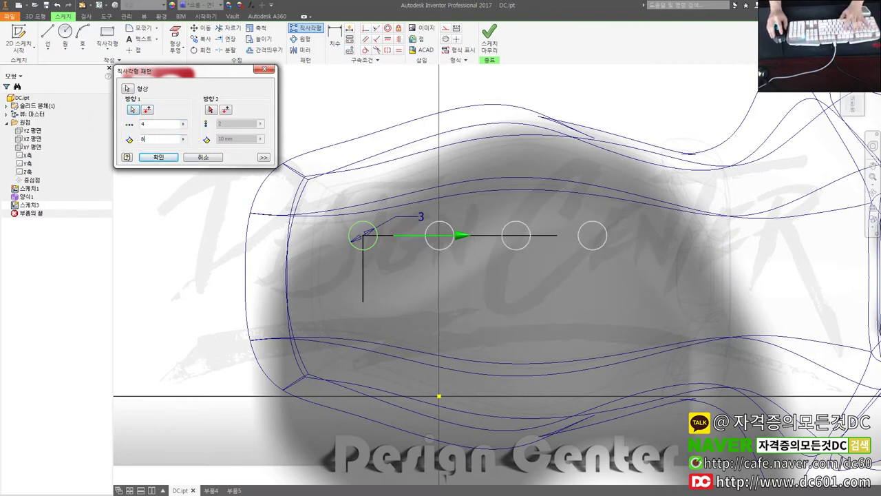
{"action": "left_click", "coordinate": [211, 110]}
{"action": "left_click", "coordinate": [362, 263]}
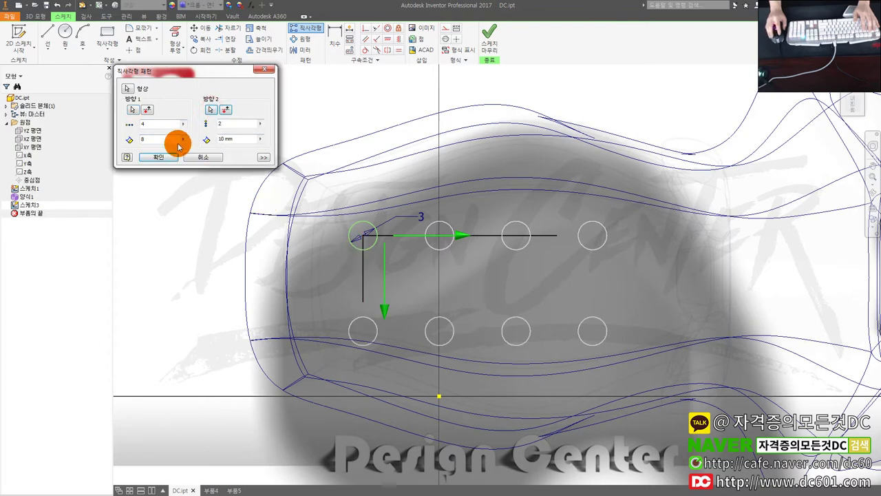
{"action": "left_click", "coordinate": [235, 140]}
{"action": "type", "text": "8"}
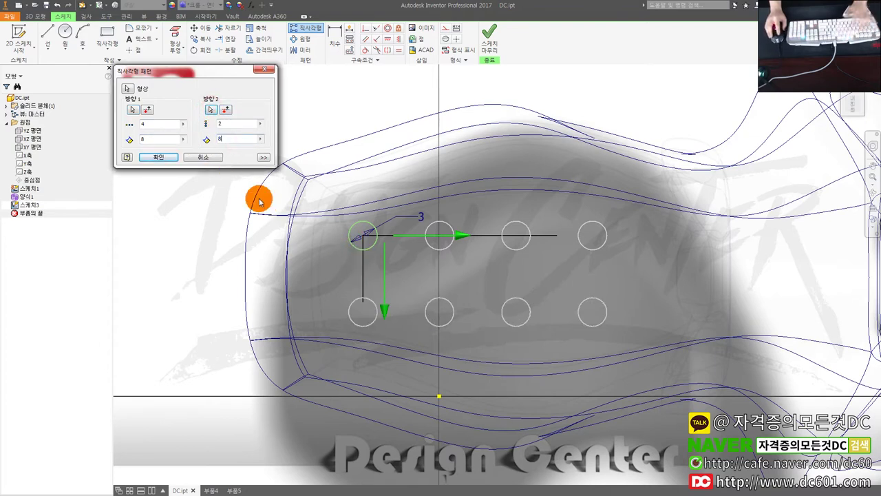
{"action": "left_click", "coordinate": [158, 157]}
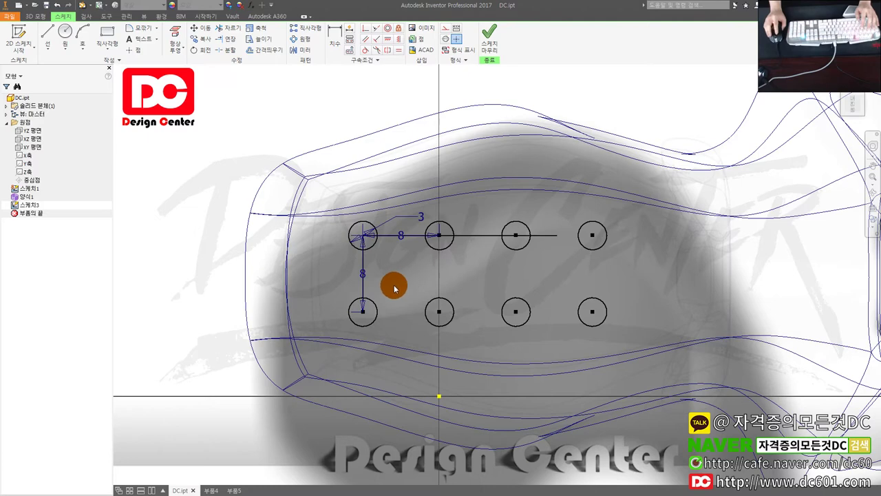
Extrude all eight patterned circles as a cut with the extents set to All (전체) to pierce the seat cushion.
{"action": "key", "text": "e"}
{"action": "left_click", "coordinate": [393, 331]}
{"action": "left_click", "coordinate": [430, 358]}
{"action": "left_click", "coordinate": [471, 386]}
{"action": "left_click", "coordinate": [427, 413]}
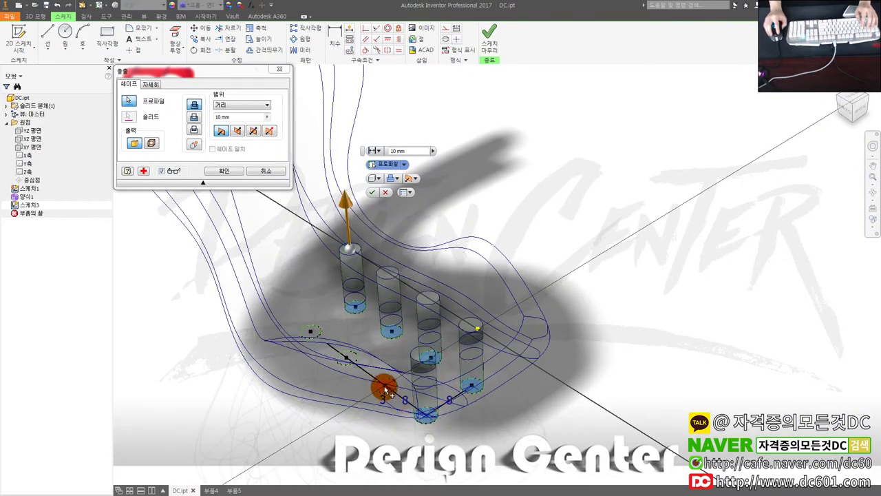
{"action": "left_click", "coordinate": [348, 358]}
{"action": "left_click", "coordinate": [310, 331]}
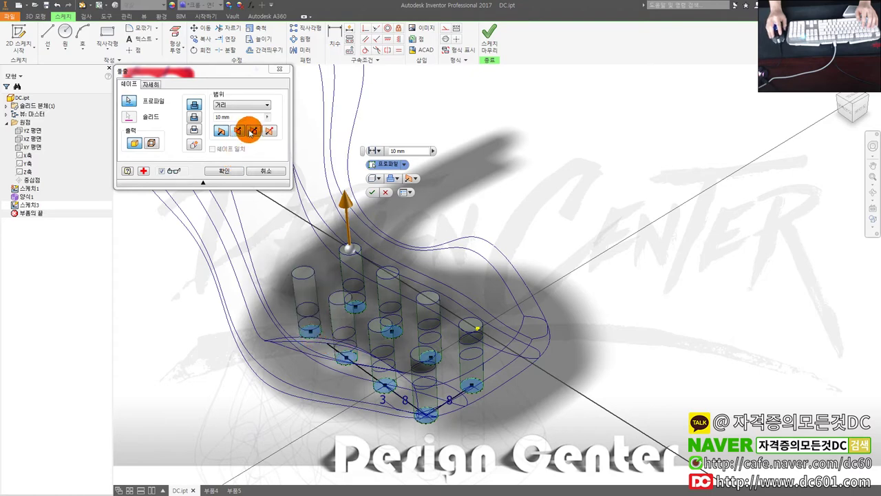
{"action": "left_click", "coordinate": [195, 119]}
{"action": "left_click", "coordinate": [252, 131]}
{"action": "left_click", "coordinate": [241, 105]}
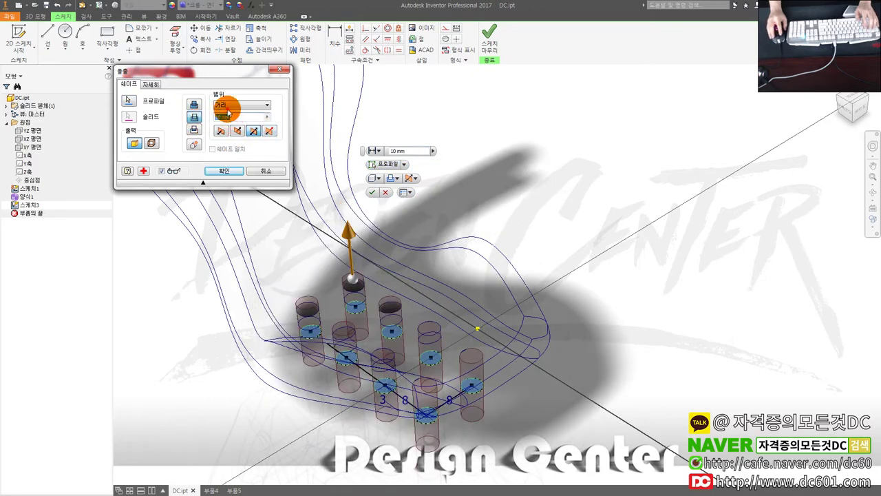
{"action": "left_click", "coordinate": [226, 138]}
{"action": "left_click", "coordinate": [229, 172]}
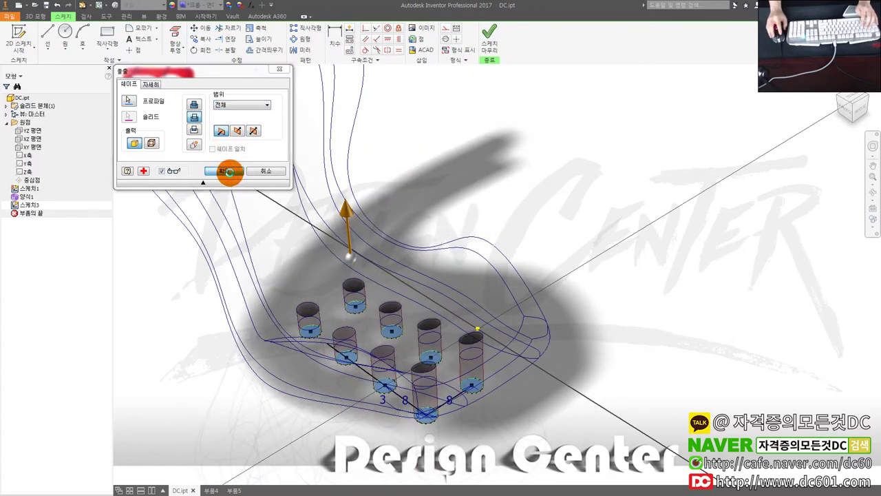
{"action": "middle_click_drag", "start_coordinate": [506, 279], "coordinate": [420, 287], "text": "shift"}
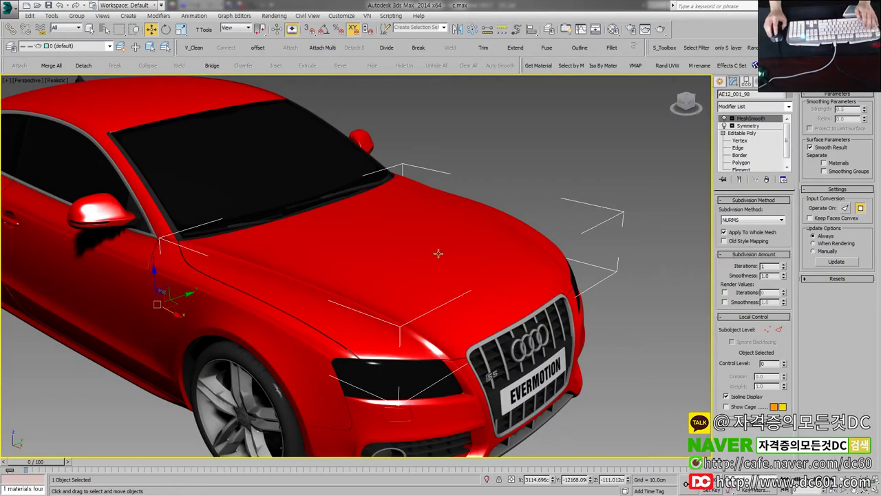
Move the hood forward off the car so it sits separately in front of the engine bay.
{"action": "scroll", "coordinate": [347, 219], "scroll_direction": "down", "scroll_amount": 4}
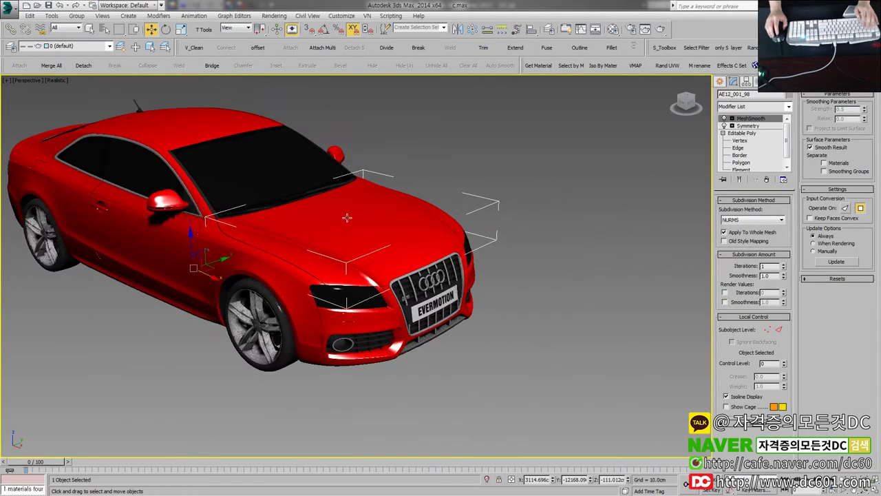
{"action": "left_click_drag", "start_coordinate": [212, 279], "coordinate": [421, 357]}
{"action": "middle_click_drag", "start_coordinate": [551, 324], "coordinate": [385, 283]}
{"action": "key", "text": "F4"}
{"action": "key", "text": "F4"}
{"action": "left_click_drag", "start_coordinate": [180, 310], "coordinate": [230, 329]}
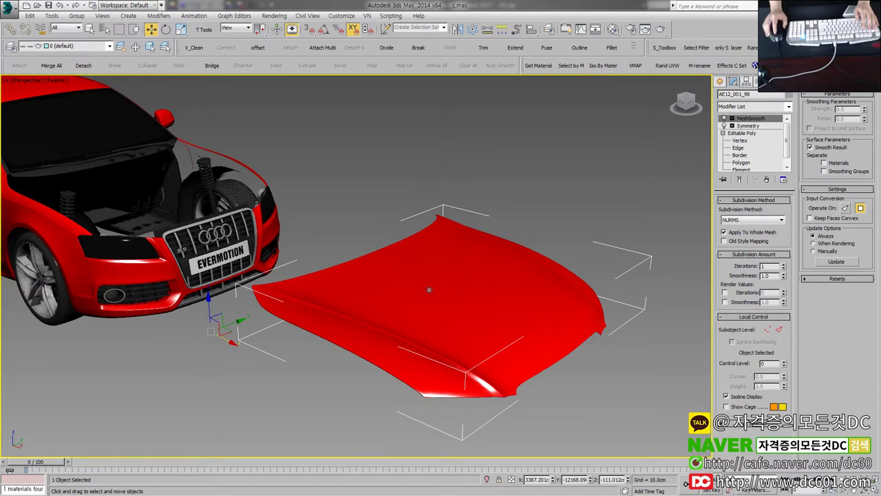
{"action": "key", "text": "F4"}
{"action": "key", "text": "F4"}
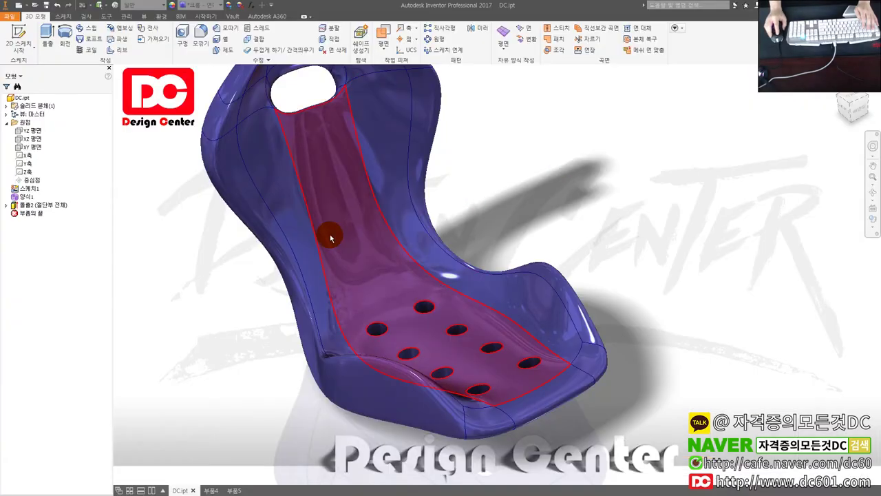
Switch to Inventor and examine the round holes in the seat cushion from a steeper angle.
{"action": "left_click", "coordinate": [330, 234]}
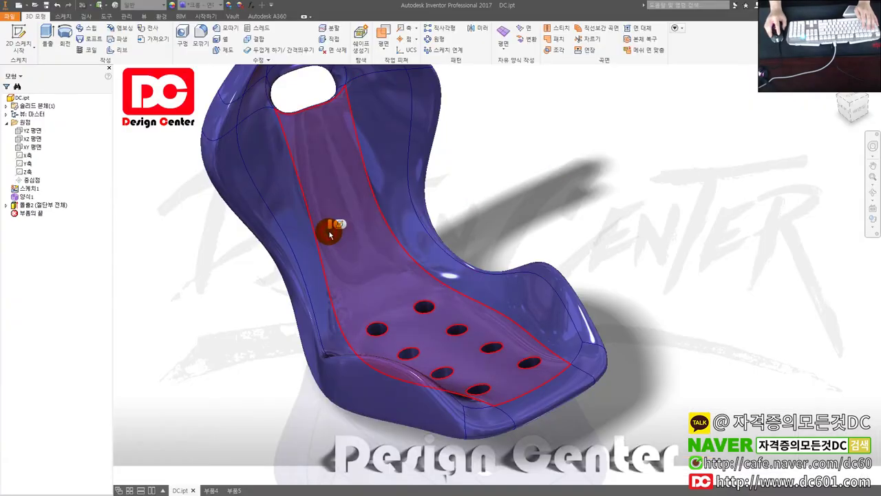
{"action": "key", "text": "F4"}
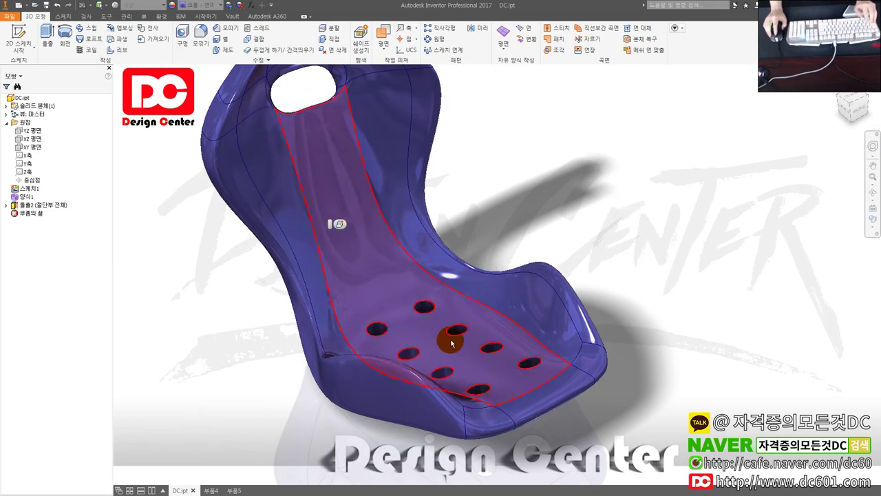
{"action": "middle_click_drag", "start_coordinate": [451, 342], "coordinate": [465, 353], "text": "shift"}
{"action": "left_click", "coordinate": [650, 300]}
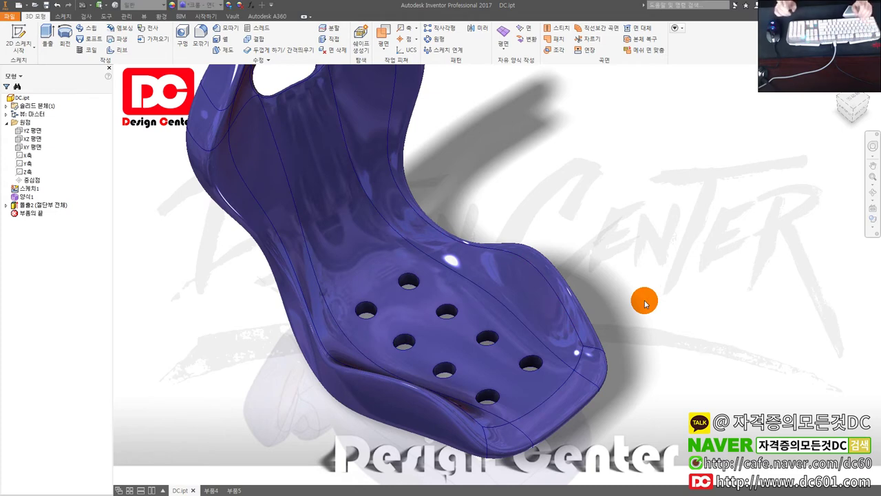
{"action": "scroll", "coordinate": [441, 309], "scroll_direction": "down", "scroll_amount": 3}
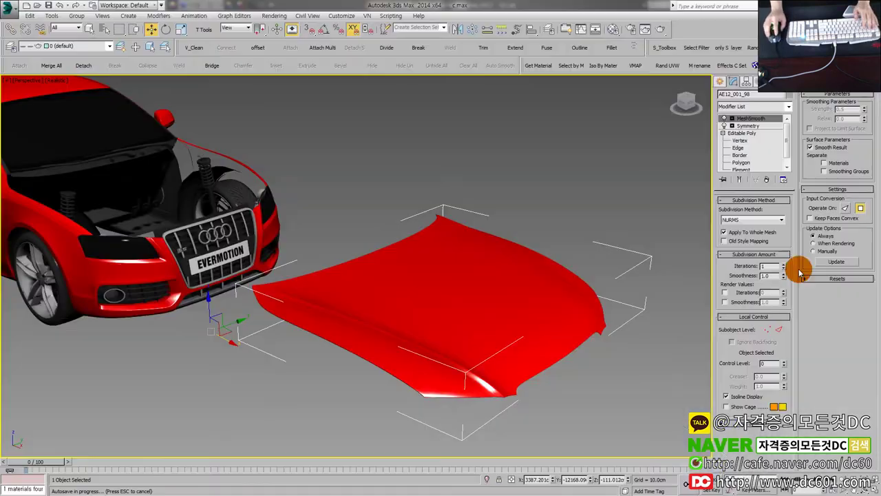
Return to 3ds Max and remove the hood's MeshSmooth modifier, undoing the accidental removal of its Symmetry modifier.
{"action": "scroll", "coordinate": [482, 305], "scroll_direction": "down", "scroll_amount": 4}
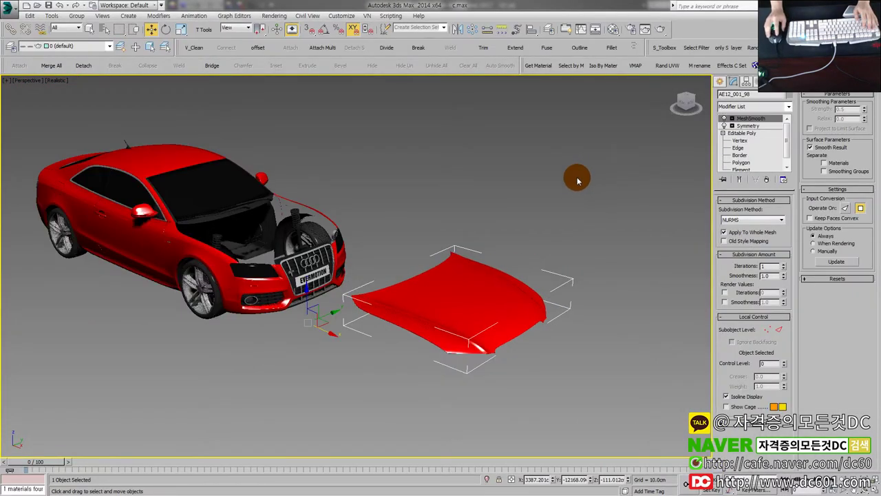
{"action": "left_click", "coordinate": [582, 179]}
{"action": "left_click", "coordinate": [508, 279]}
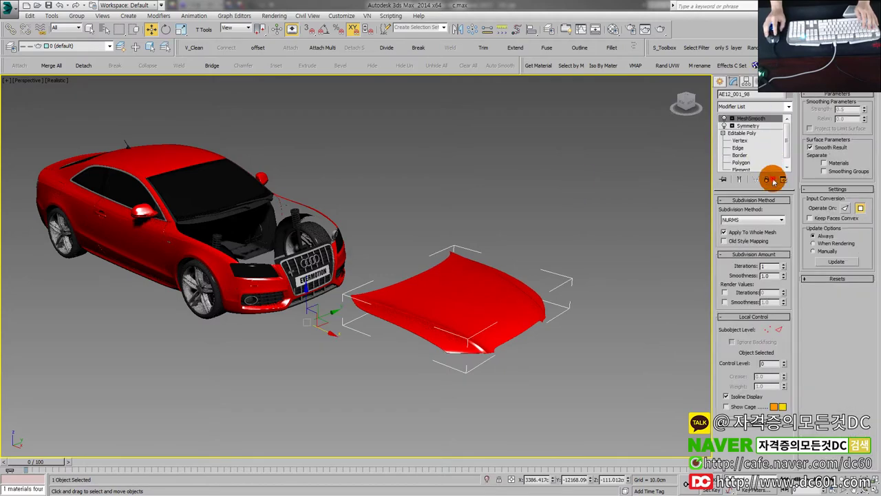
{"action": "left_click", "coordinate": [766, 180]}
{"action": "left_click", "coordinate": [766, 180]}
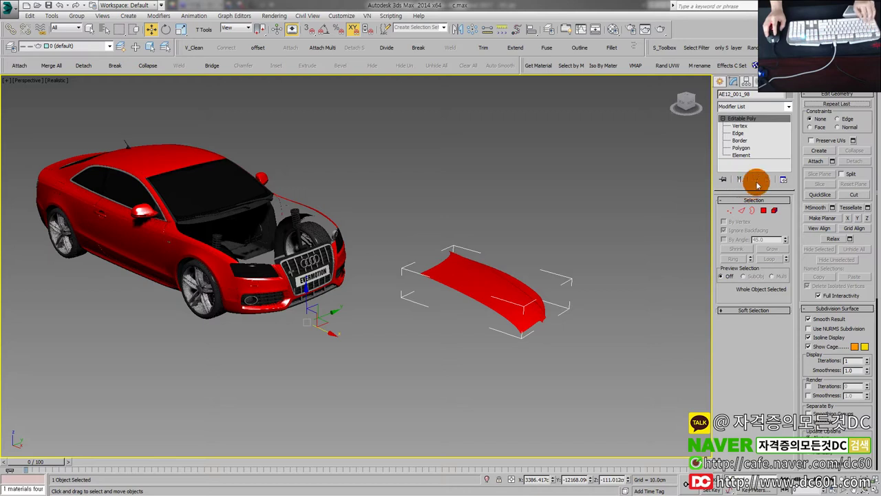
{"action": "key", "text": "ctrl+z"}
Create a cylinder about 15 cm in radius and 145 cm high over the middle of the hood in the top view.
{"action": "left_click", "coordinate": [721, 81]}
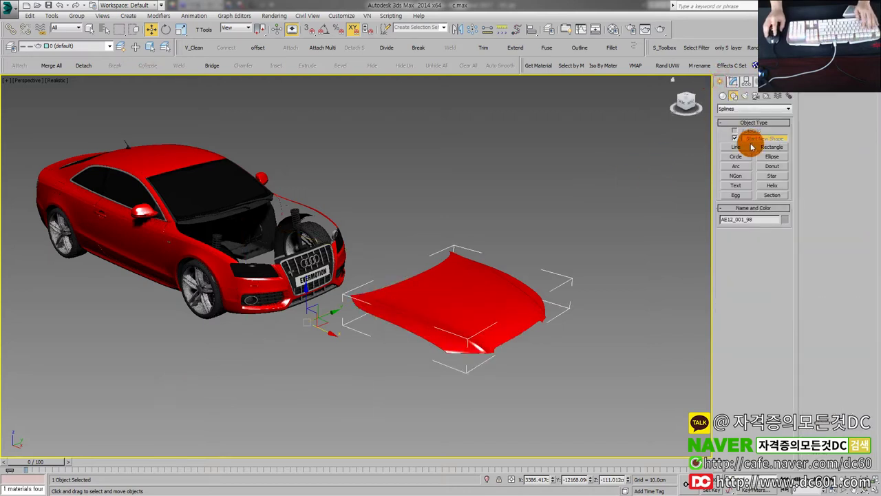
{"action": "left_click", "coordinate": [737, 157]}
{"action": "left_click", "coordinate": [731, 111]}
{"action": "left_click", "coordinate": [735, 122]}
{"action": "left_click", "coordinate": [735, 111]}
{"action": "left_click", "coordinate": [724, 97]}
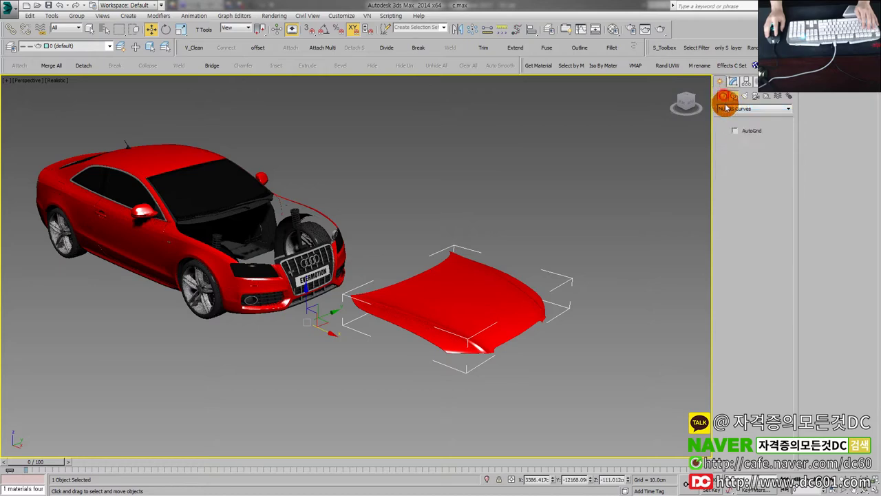
{"action": "left_click", "coordinate": [724, 97]}
{"action": "left_click", "coordinate": [742, 159]}
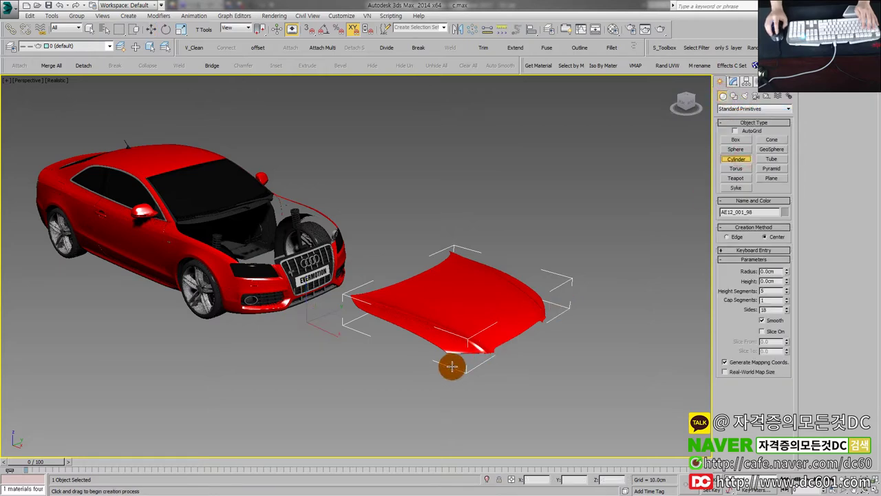
{"action": "key", "text": "alt+w"}
{"action": "middle_click", "coordinate": [297, 210]}
{"action": "key", "text": "alt+w"}
{"action": "key", "text": "z"}
{"action": "scroll", "coordinate": [318, 225], "scroll_direction": "down", "scroll_amount": 3}
{"action": "key", "text": "t"}
{"action": "key", "text": "z"}
{"action": "scroll", "coordinate": [329, 240], "scroll_direction": "down", "scroll_amount": 3}
{"action": "left_click_drag", "start_coordinate": [333, 249], "coordinate": [337, 237]}
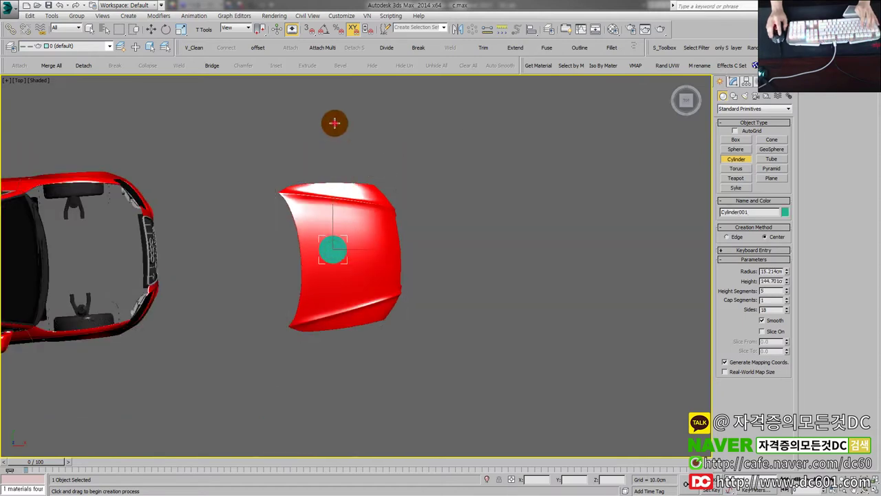
{"action": "left_click", "coordinate": [334, 122]}
Move the cylinder down in the perspective view so it pierces the hood, and select the hood.
{"action": "key", "text": "alt+w"}
{"action": "key", "text": "alt+w"}
{"action": "key", "text": "w"}
{"action": "left_click_drag", "start_coordinate": [459, 246], "coordinate": [484, 333]}
{"action": "left_click", "coordinate": [530, 310]}
{"action": "key", "text": "z"}
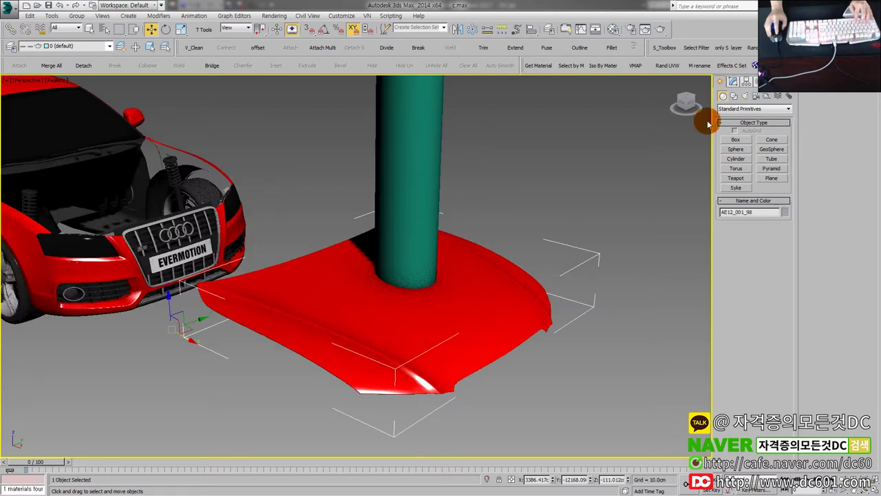
Subtract the cylinder from the hood with ProBoolean and convert the result to an Editable Poly.
{"action": "left_click", "coordinate": [732, 82]}
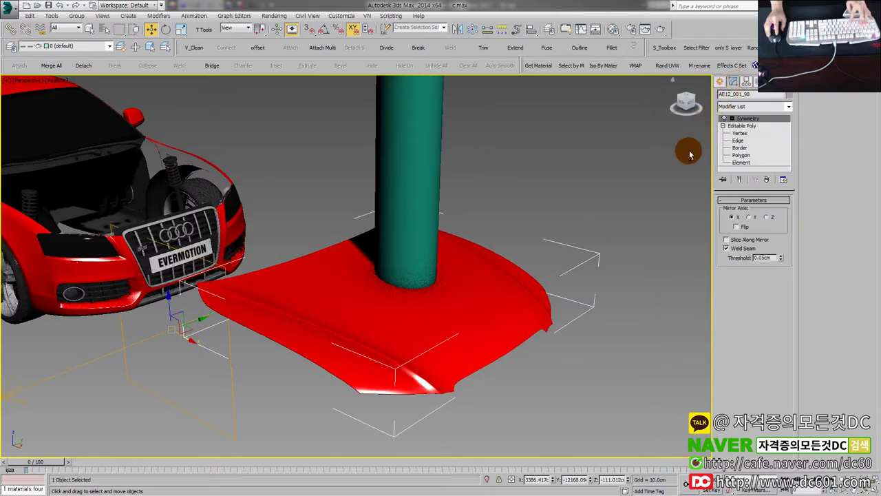
{"action": "key", "text": "alt+b"}
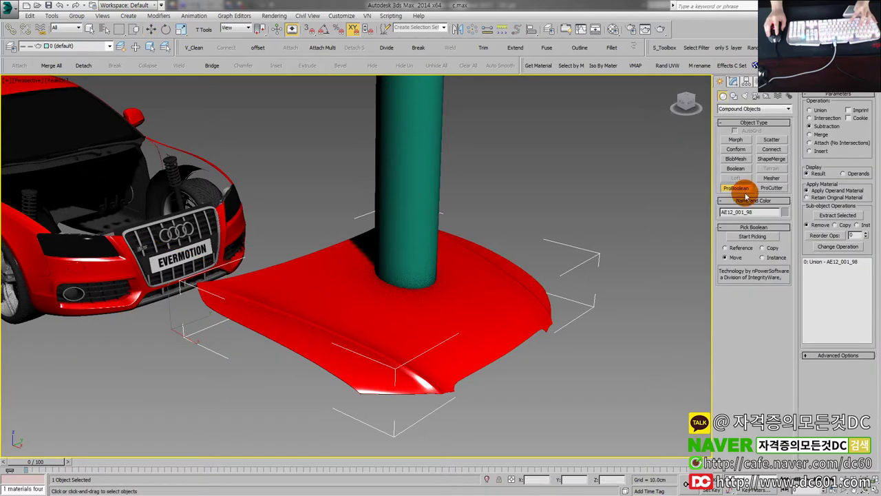
{"action": "left_click", "coordinate": [751, 239]}
{"action": "middle_click_drag", "start_coordinate": [402, 198], "coordinate": [475, 219], "text": "alt"}
{"action": "key", "text": "F4"}
{"action": "left_click", "coordinate": [734, 82]}
{"action": "key", "text": "w"}
{"action": "key", "text": "alt+e"}
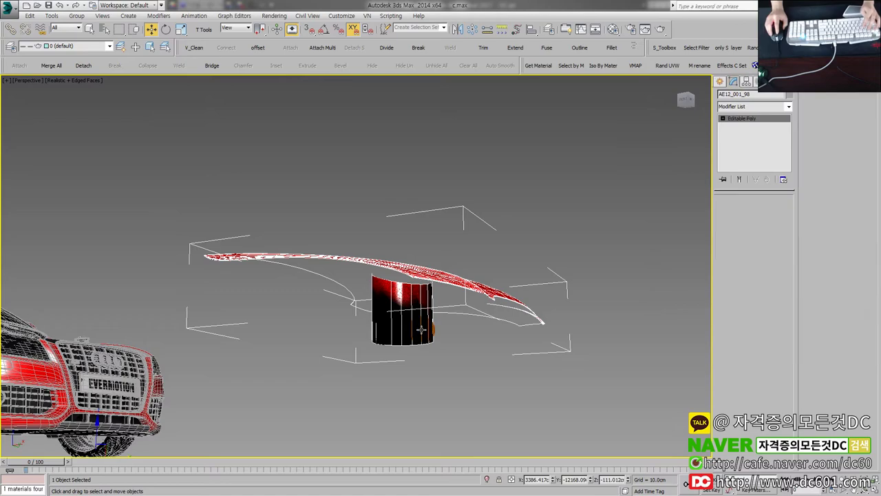
Delete the leftover cylinder wall beneath the hood, leaving only the round opening.
{"action": "middle_click_drag", "start_coordinate": [439, 332], "coordinate": [463, 324], "text": "alt"}
{"action": "key", "text": "5"}
{"action": "key", "text": "4"}
{"action": "middle_click_drag", "start_coordinate": [437, 372], "coordinate": [403, 352], "text": "alt"}
{"action": "key", "text": "Delete"}
{"action": "middle_click_drag", "start_coordinate": [488, 285], "coordinate": [503, 312], "text": "alt"}
{"action": "left_click", "coordinate": [768, 211]}
{"action": "scroll", "coordinate": [403, 258], "scroll_direction": "up", "scroll_amount": 5}
{"action": "key", "text": "F4"}
{"action": "key", "text": "F4"}
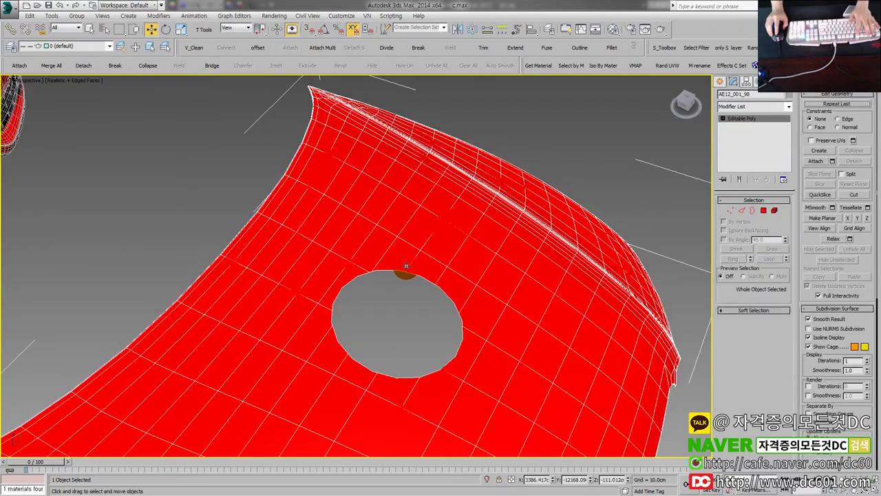
Apply TurboSmooth with 1 iteration to the cut hood and examine the shading around the hole's edge.
{"action": "middle_click_drag", "start_coordinate": [398, 280], "coordinate": [370, 272], "text": "alt"}
{"action": "scroll", "coordinate": [313, 298], "scroll_direction": "down", "scroll_amount": 5}
{"action": "scroll", "coordinate": [319, 285], "scroll_direction": "up", "scroll_amount": 5}
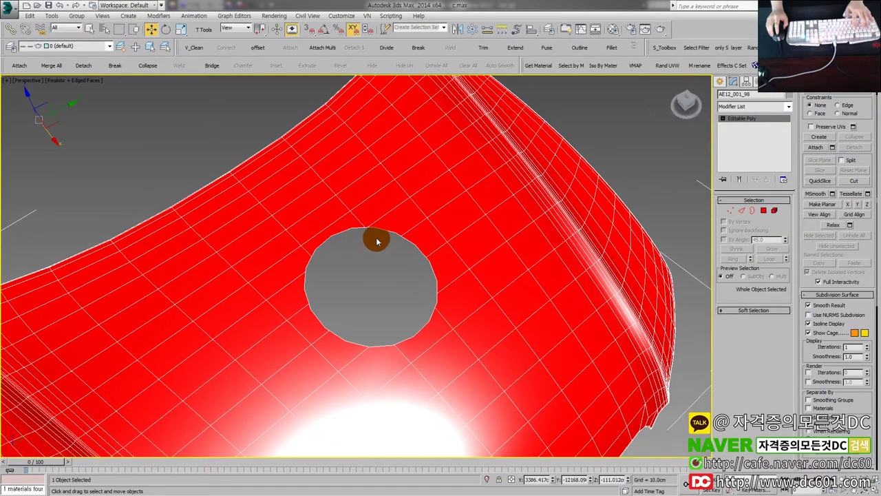
{"action": "scroll", "coordinate": [391, 235], "scroll_direction": "down", "scroll_amount": 4}
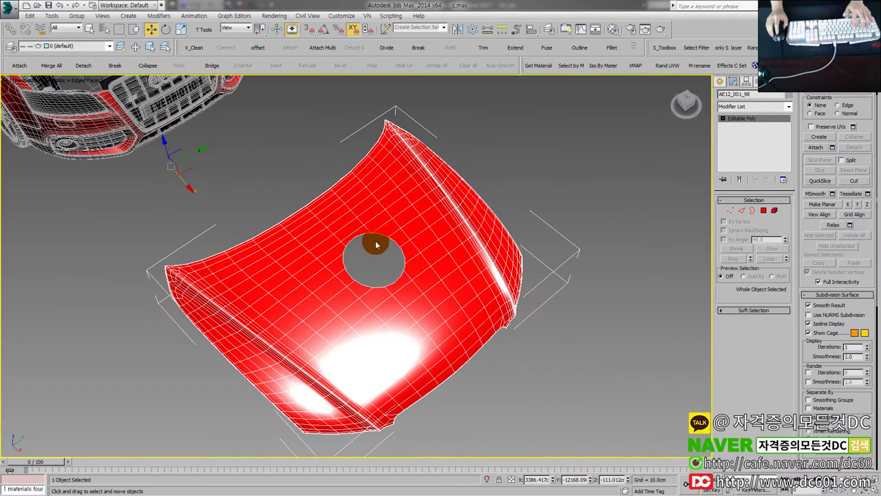
{"action": "scroll", "coordinate": [373, 242], "scroll_direction": "up", "scroll_amount": 8}
{"action": "scroll", "coordinate": [365, 236], "scroll_direction": "down", "scroll_amount": 4}
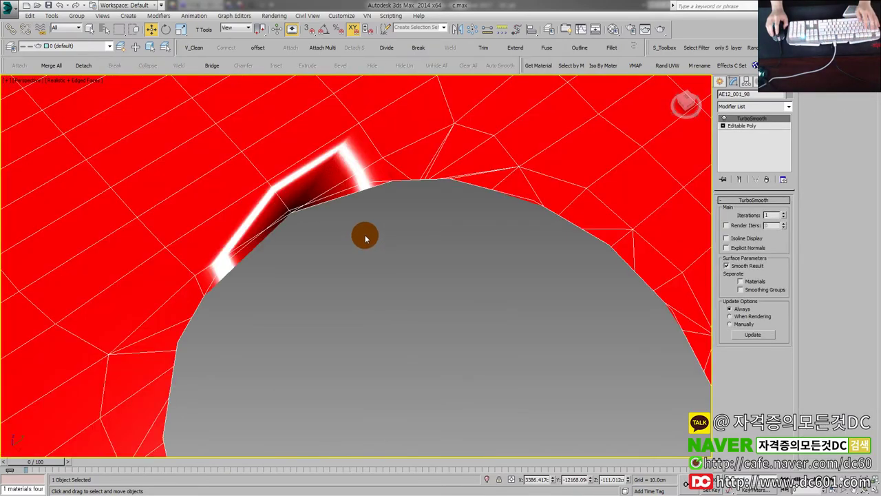
{"action": "scroll", "coordinate": [378, 260], "scroll_direction": "down", "scroll_amount": 3}
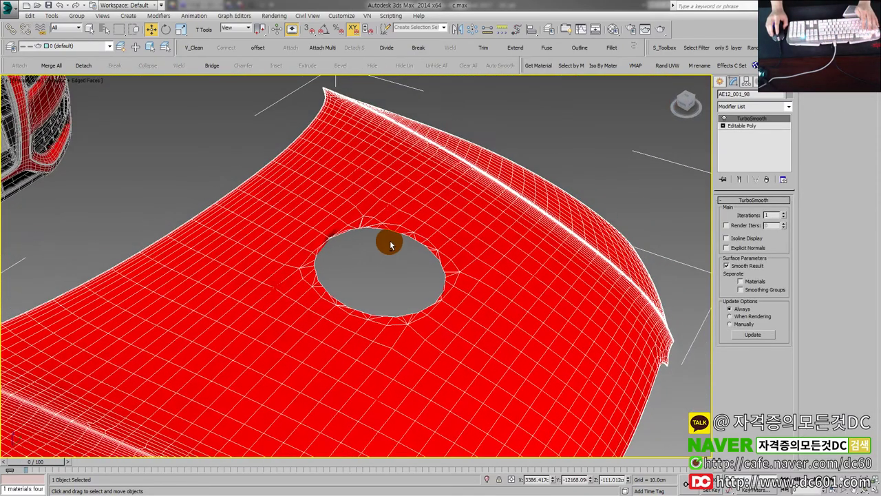
{"action": "left_click", "coordinate": [348, 240]}
{"action": "left_click", "coordinate": [364, 256]}
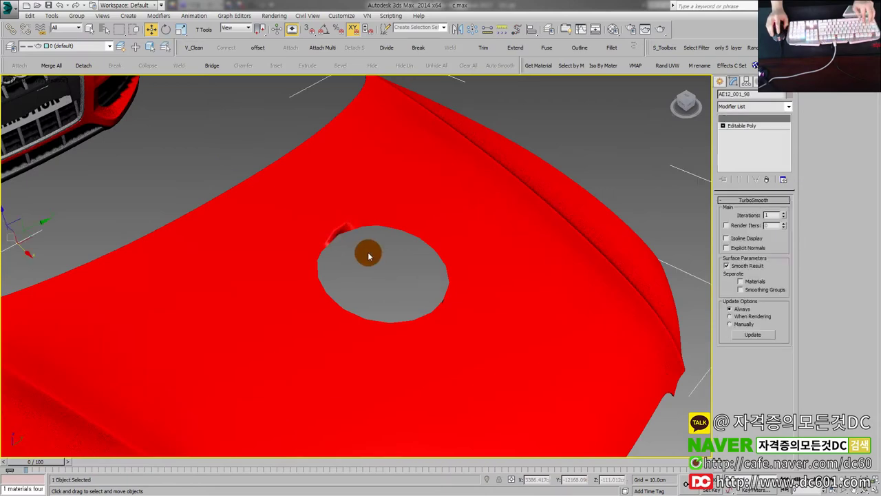
Undo the smoothing and the boolean cut, and remove the cylinder from the hood.
{"action": "key", "text": "ctrl+z"}
{"action": "key", "text": "ctrl+z"}
{"action": "key", "text": "ctrl+z"}
{"action": "key", "text": "ctrl+z"}
{"action": "key", "text": "ctrl+z"}
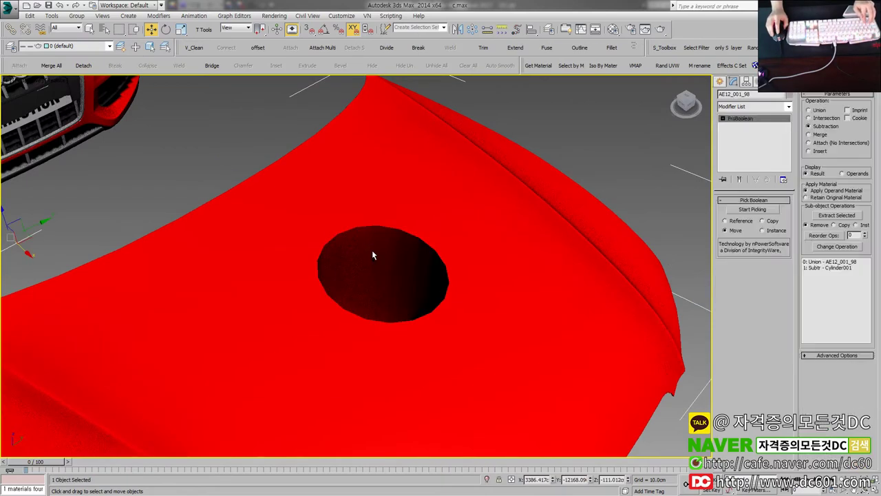
{"action": "key", "text": "ctrl+z"}
{"action": "key", "text": "ctrl+z"}
{"action": "key", "text": "ctrl+z"}
{"action": "key", "text": "ctrl+z"}
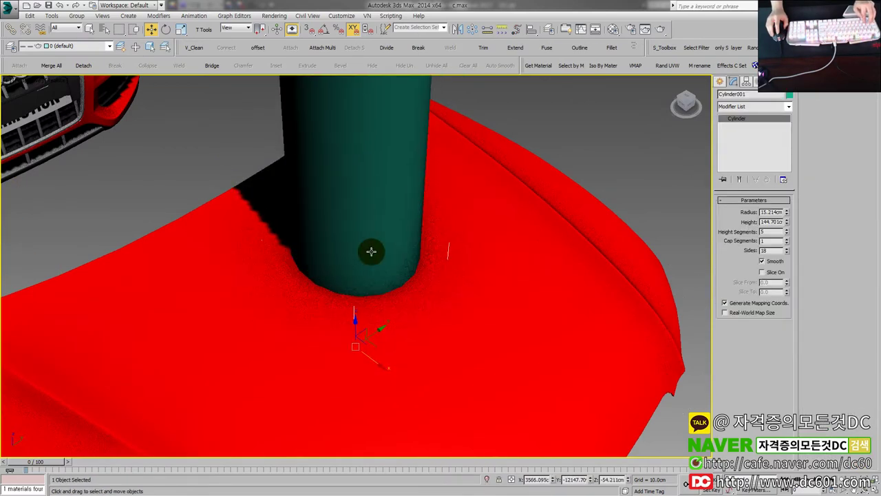
{"action": "key", "text": "F4"}
{"action": "scroll", "coordinate": [371, 251], "scroll_direction": "down", "scroll_amount": 5}
{"action": "scroll", "coordinate": [371, 252], "scroll_direction": "up", "scroll_amount": 5}
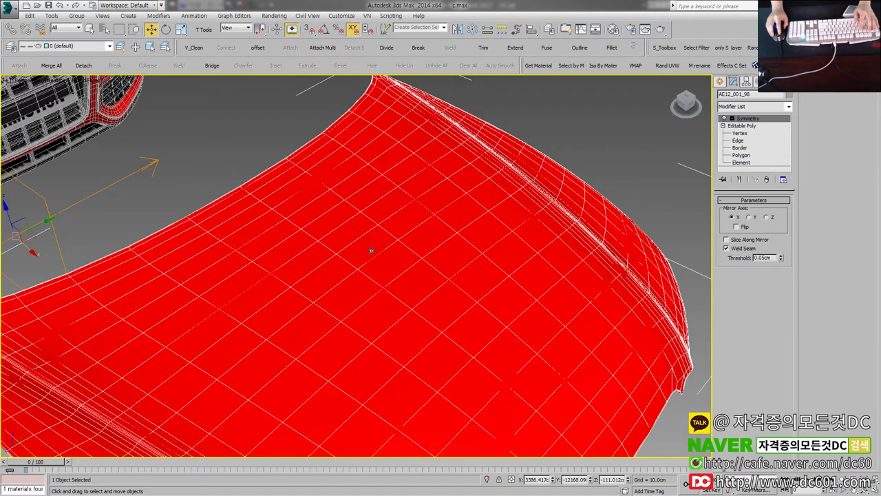
{"action": "scroll", "coordinate": [371, 251], "scroll_direction": "down", "scroll_amount": 5}
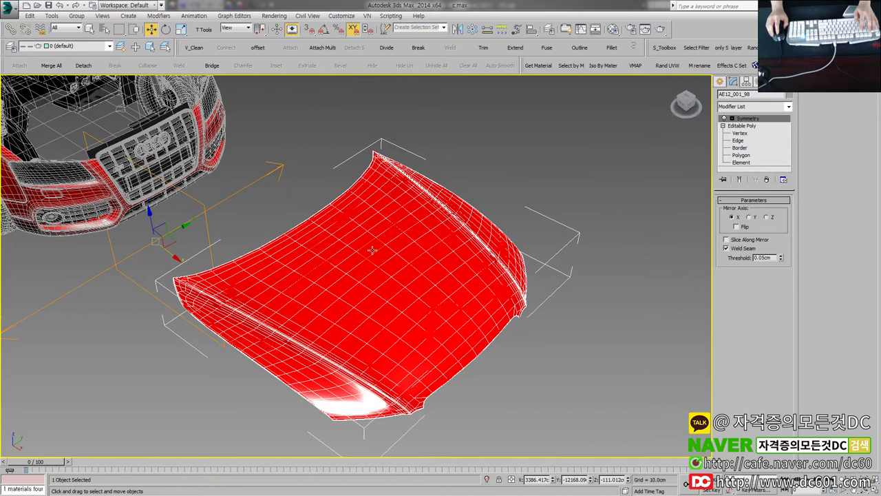
Convert the hood to an Editable Poly and delete a single polygon near its middle.
{"action": "left_click", "coordinate": [767, 180]}
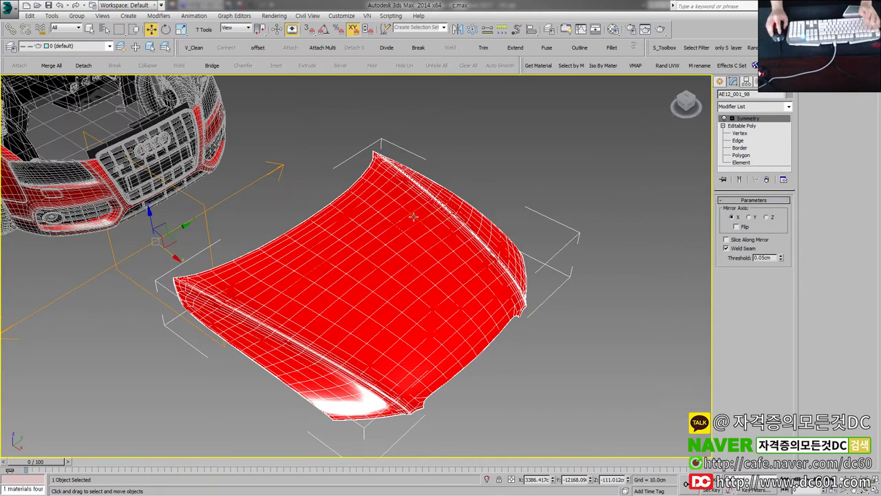
{"action": "scroll", "coordinate": [369, 262], "scroll_direction": "up", "scroll_amount": 5}
{"action": "key", "text": "4"}
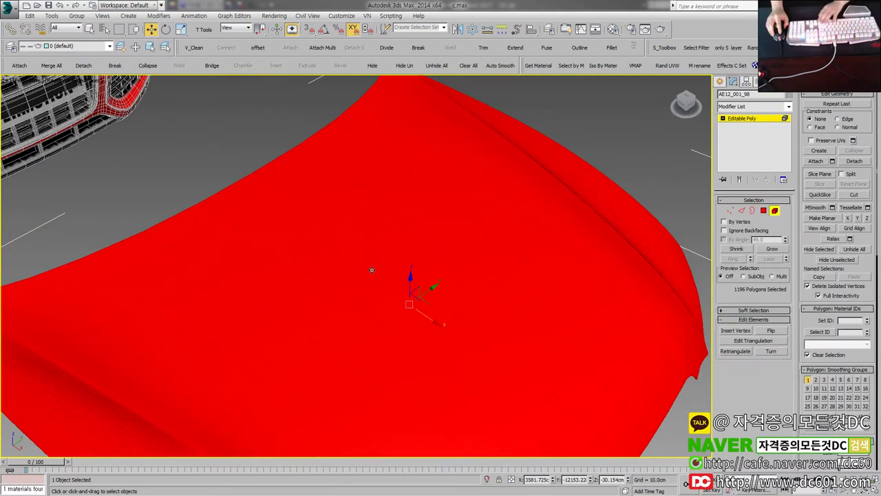
{"action": "left_click", "coordinate": [764, 212]}
{"action": "left_click", "coordinate": [250, 153]}
{"action": "key", "text": "F4"}
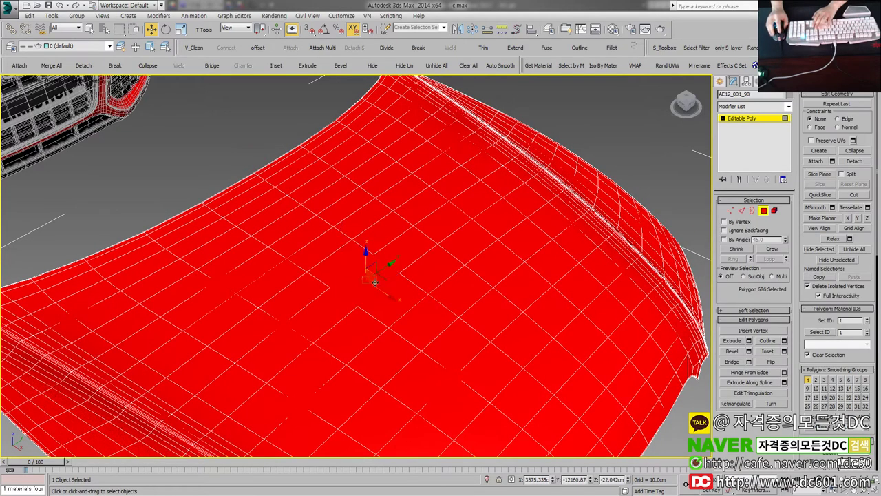
{"action": "key", "text": "Delete"}
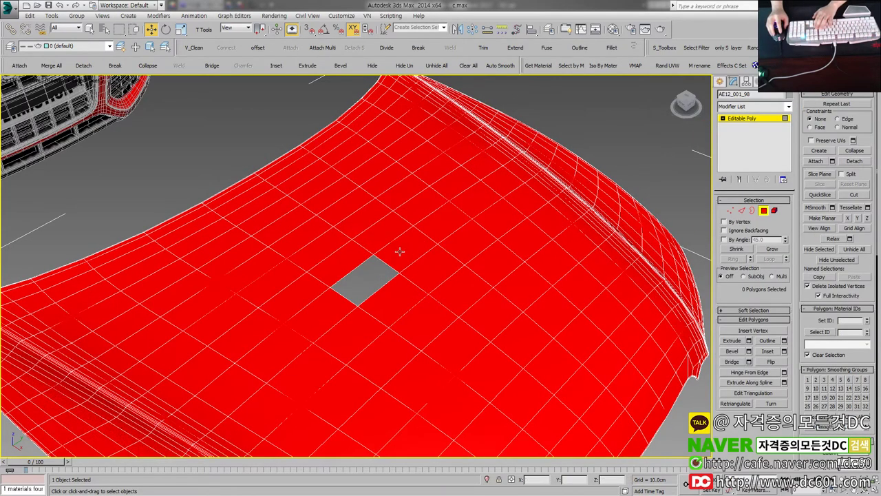
Apply TurboSmooth with 2 iterations to the hood and examine the rounded outline of the opening up close.
{"action": "left_click", "coordinate": [764, 211]}
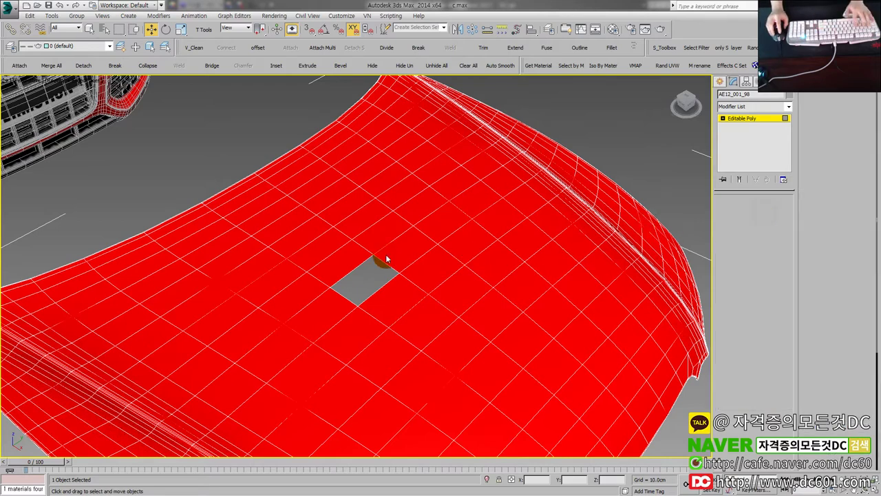
{"action": "key", "text": "ctrl+t"}
{"action": "left_click", "coordinate": [784, 213]}
{"action": "key", "text": "F4"}
{"action": "middle_click_drag", "start_coordinate": [383, 274], "coordinate": [389, 255], "text": "alt"}
{"action": "scroll", "coordinate": [376, 280], "scroll_direction": "up", "scroll_amount": 5}
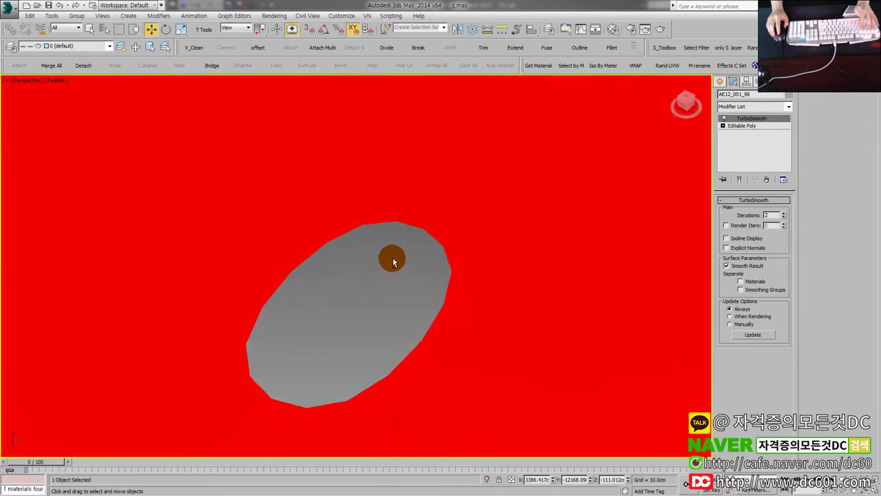
{"action": "scroll", "coordinate": [389, 252], "scroll_direction": "down", "scroll_amount": 5}
{"action": "scroll", "coordinate": [393, 253], "scroll_direction": "up", "scroll_amount": 5}
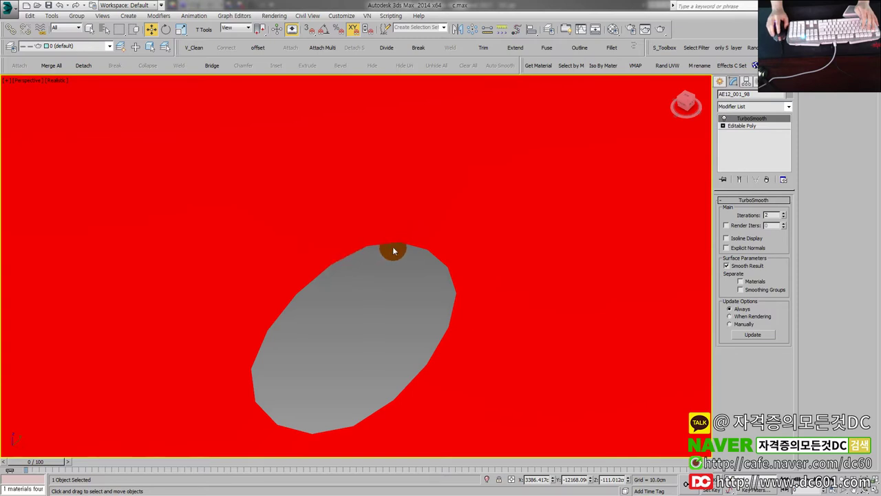
Examine the rounded opening in the smoothed hood close up and from afar, and display the mesh edges over its surface.
{"action": "scroll", "coordinate": [395, 240], "scroll_direction": "down", "scroll_amount": 5}
{"action": "scroll", "coordinate": [399, 245], "scroll_direction": "up", "scroll_amount": 4}
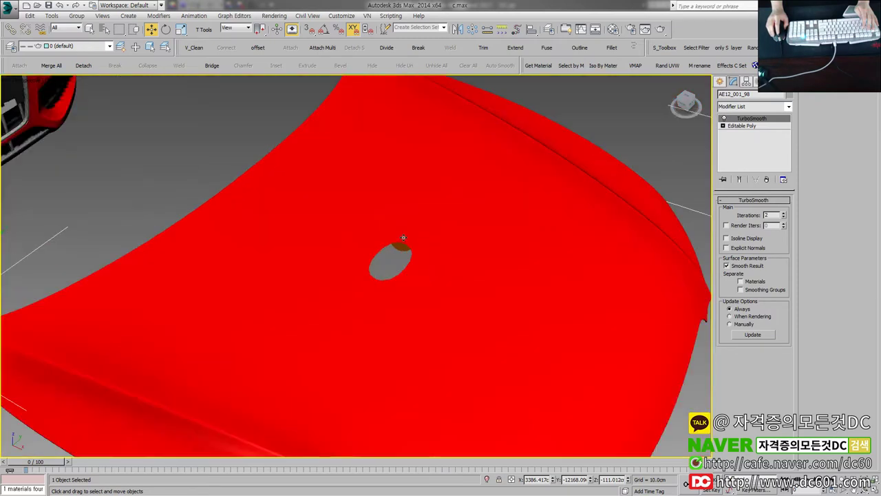
{"action": "scroll", "coordinate": [401, 241], "scroll_direction": "up", "scroll_amount": 4}
{"action": "scroll", "coordinate": [399, 245], "scroll_direction": "down", "scroll_amount": 5}
{"action": "middle_click_drag", "start_coordinate": [390, 254], "coordinate": [392, 242], "text": "alt"}
{"action": "scroll", "coordinate": [392, 241], "scroll_direction": "up", "scroll_amount": 4}
{"action": "scroll", "coordinate": [387, 240], "scroll_direction": "down", "scroll_amount": 4}
{"action": "key", "text": "F4"}
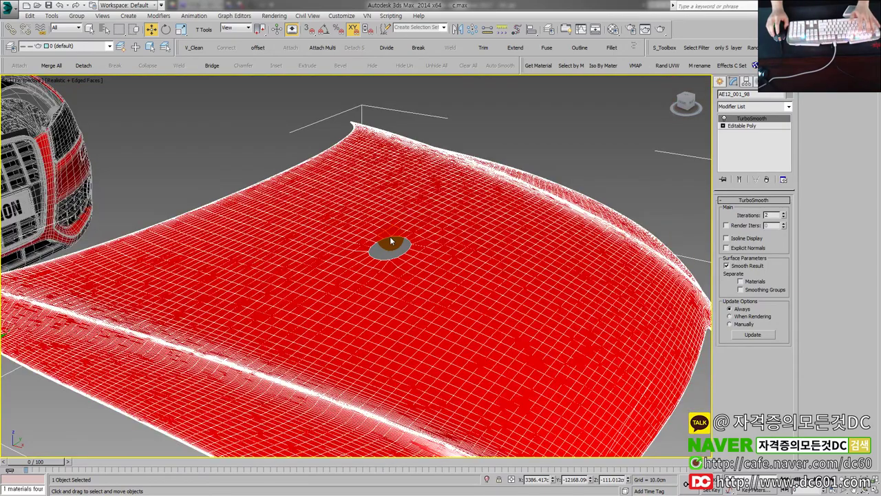
Undo the latest edits made to the hood.
{"action": "key", "text": "ctrl+z"}
{"action": "key", "text": "ctrl+z"}
{"action": "key", "text": "ctrl+z"}
{"action": "key", "text": "ctrl+z"}
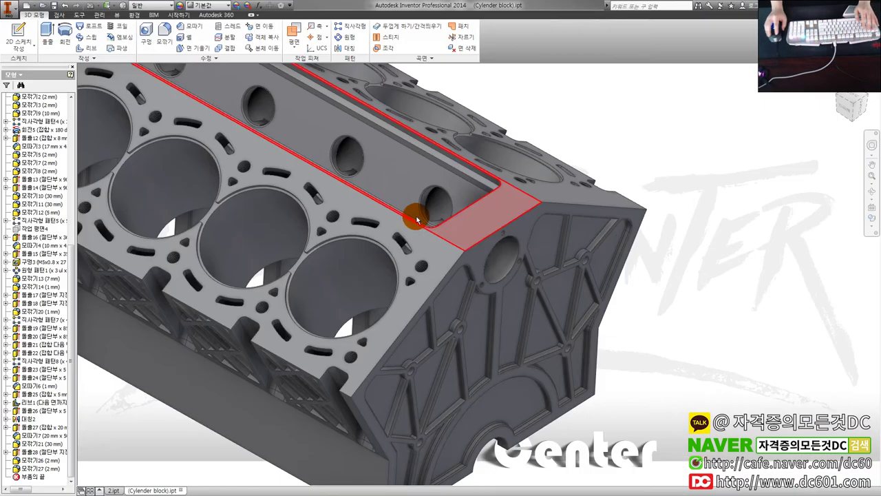
Switch to the car seat part in Inventor Professional 2017 and fillet the edges of all the seat holes with a 0.2 mm radius.
{"action": "left_click", "coordinate": [553, 279]}
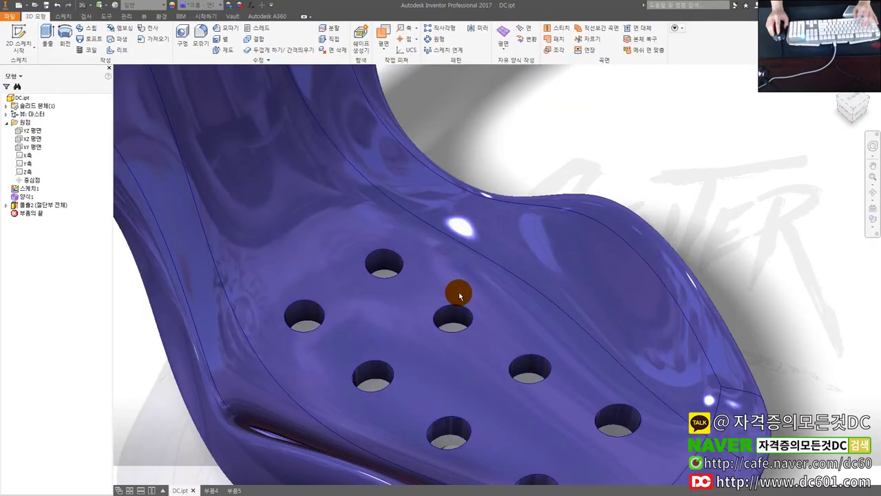
{"action": "key", "text": "f"}
{"action": "left_click", "coordinate": [734, 193]}
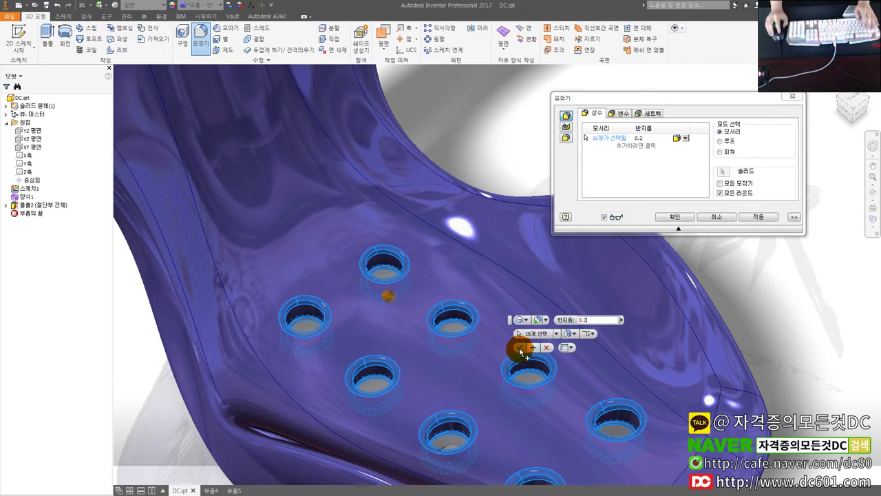
{"action": "left_click", "coordinate": [521, 347]}
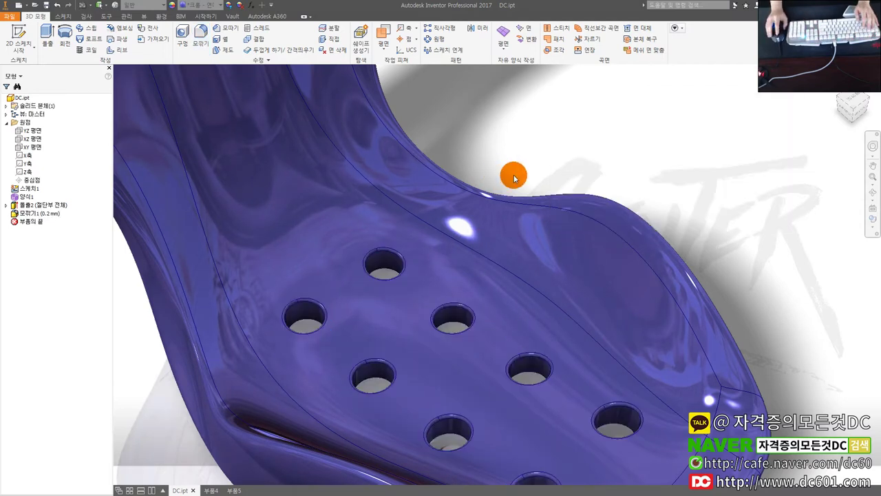
Display the car seat shaded without visible edges and view it from the side and from above.
{"action": "left_click", "coordinate": [873, 228]}
{"action": "left_click", "coordinate": [803, 248]}
{"action": "middle_click_drag", "start_coordinate": [748, 222], "coordinate": [604, 214], "text": "shift"}
{"action": "mouse_move", "coordinate": [543, 212]}
{"action": "middle_mouse_down", "text": "shift"}
{"action": "mouse_move", "coordinate": [551, 252]}
{"action": "mouse_move", "coordinate": [409, 221]}
{"action": "middle_mouse_up", "text": "shift"}
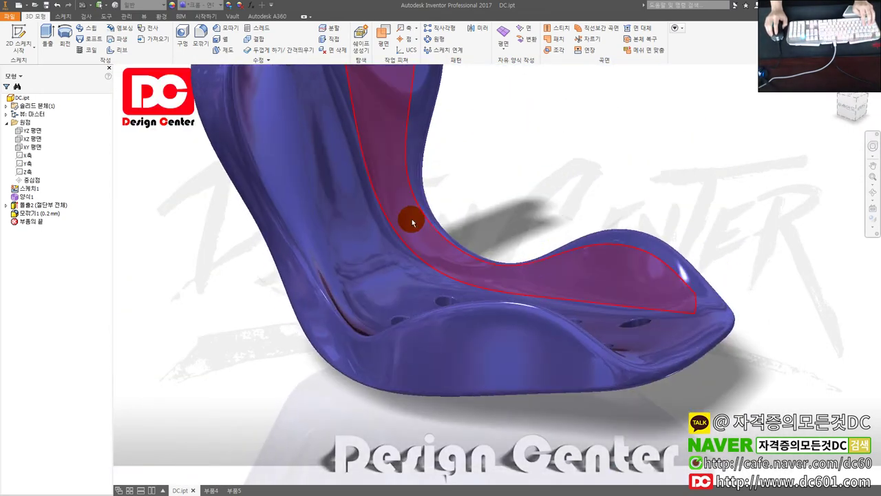
{"action": "middle_click_drag", "start_coordinate": [515, 222], "coordinate": [495, 246], "text": "shift"}
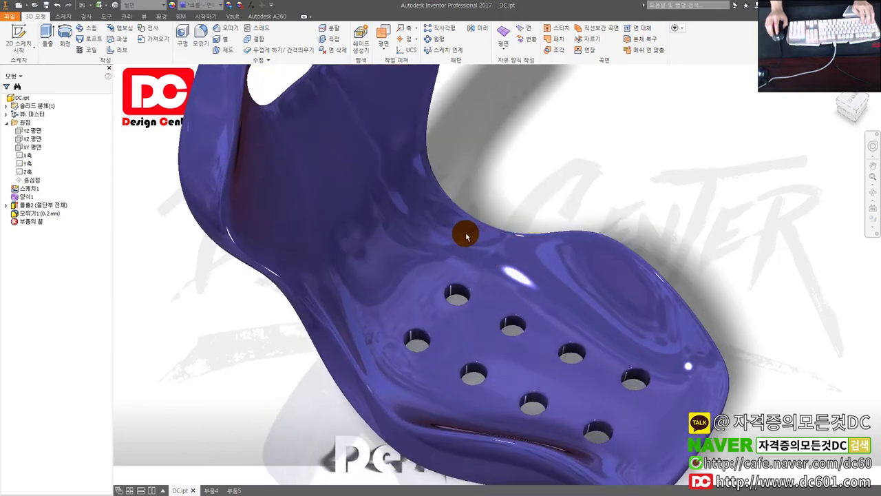
Examine the filleted round holes in the seat surface up close and against the overall seat shape.
{"action": "middle_click_drag", "start_coordinate": [565, 293], "coordinate": [456, 299], "text": "shift"}
{"action": "scroll", "coordinate": [519, 277], "scroll_direction": "up", "scroll_amount": 3}
{"action": "scroll", "coordinate": [524, 250], "scroll_direction": "down", "scroll_amount": 2}
{"action": "scroll", "coordinate": [428, 286], "scroll_direction": "up", "scroll_amount": 3}
{"action": "scroll", "coordinate": [424, 288], "scroll_direction": "down", "scroll_amount": 3}
{"action": "scroll", "coordinate": [428, 276], "scroll_direction": "up", "scroll_amount": 2}
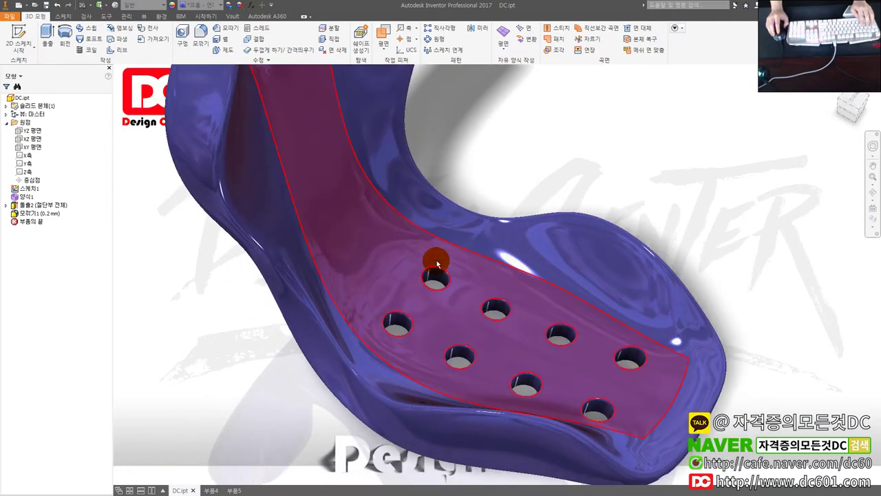
{"action": "scroll", "coordinate": [426, 248], "scroll_direction": "down", "scroll_amount": 3}
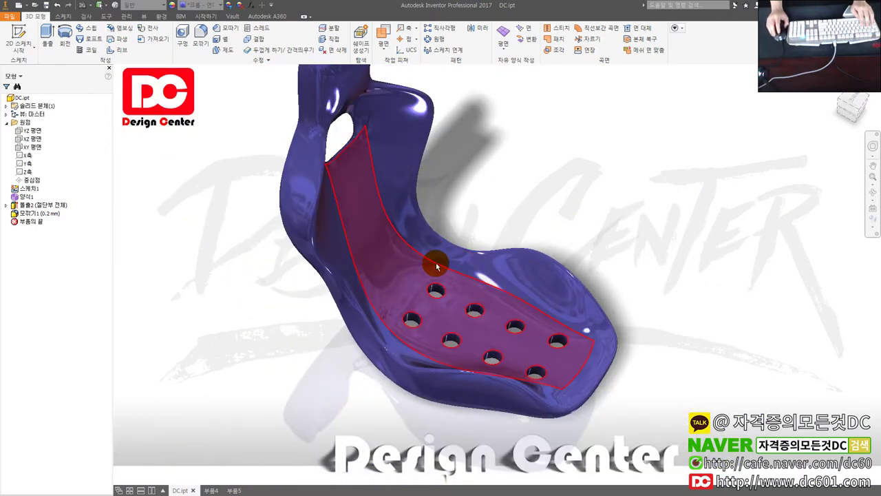
{"action": "scroll", "coordinate": [438, 288], "scroll_direction": "up", "scroll_amount": 4}
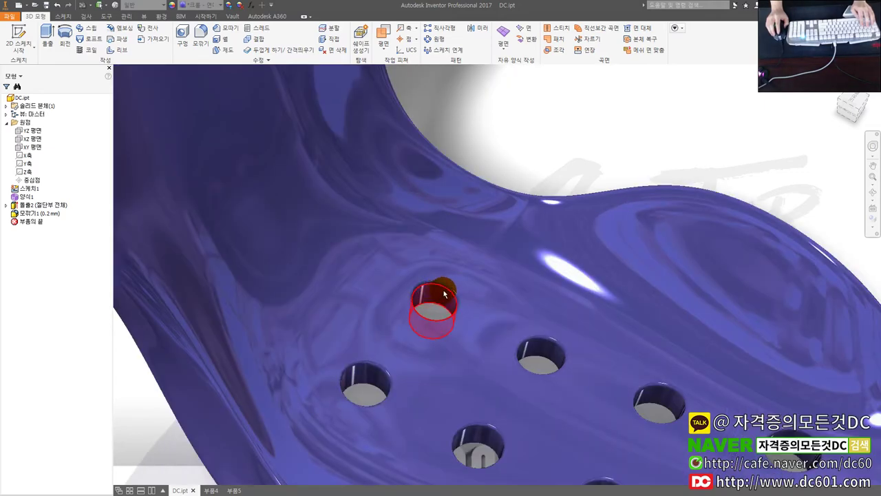
{"action": "scroll", "coordinate": [444, 292], "scroll_direction": "down", "scroll_amount": 2}
{"action": "scroll", "coordinate": [530, 290], "scroll_direction": "down", "scroll_amount": 2}
{"action": "middle_click_drag", "start_coordinate": [503, 263], "coordinate": [447, 252]}
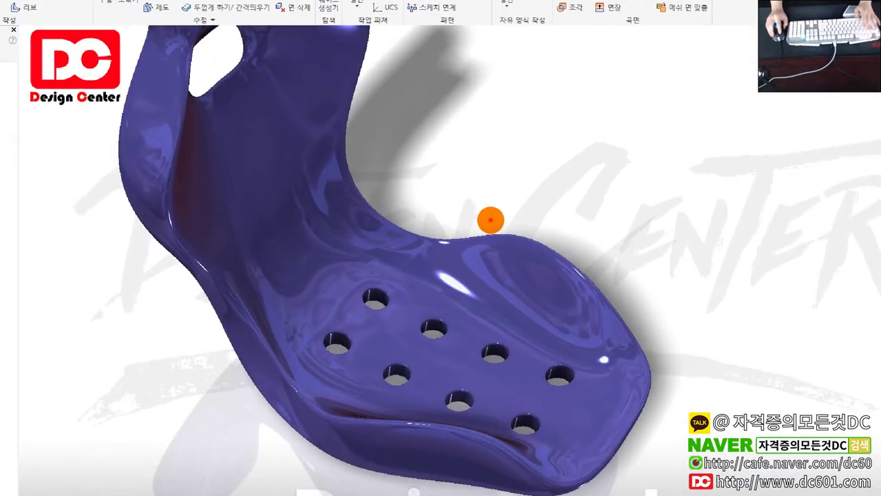
{"action": "left_click_drag", "start_coordinate": [461, 191], "coordinate": [448, 243]}
{"action": "mouse_move", "coordinate": [368, 133]}
{"action": "left_mouse_down"}
{"action": "mouse_move", "coordinate": [392, 163]}
{"action": "mouse_move", "coordinate": [347, 169]}
{"action": "left_mouse_up"}
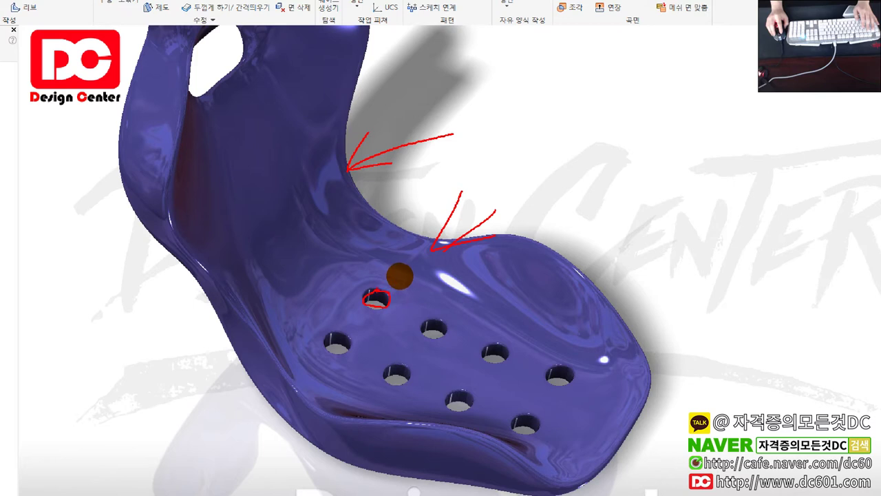
{"action": "mouse_move", "coordinate": [381, 284]}
{"action": "left_mouse_down"}
{"action": "mouse_move", "coordinate": [462, 197]}
{"action": "mouse_move", "coordinate": [477, 195]}
{"action": "left_mouse_up"}
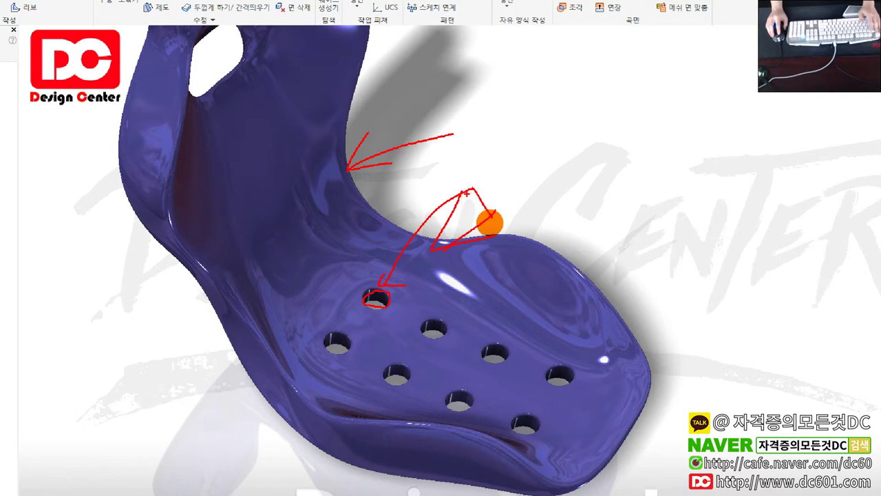
{"action": "key", "text": "Escape"}
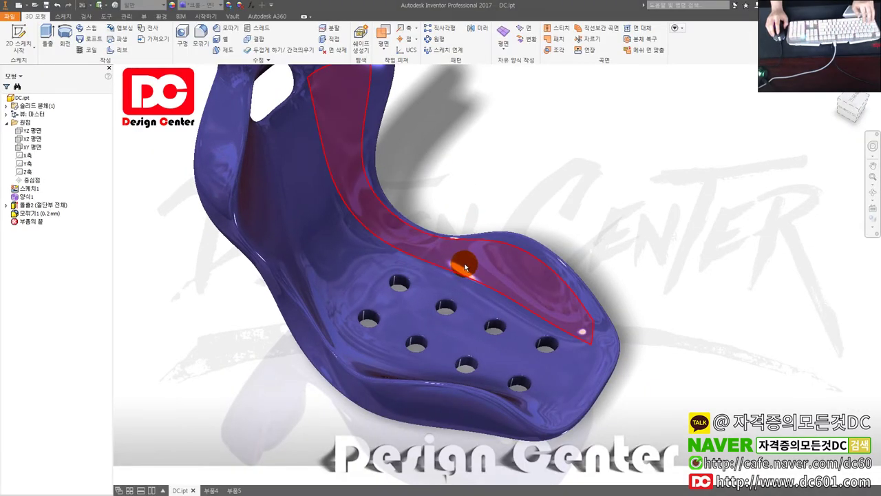
Undo the hole fillet and the extruded hole cut, back into the hole sketch.
{"action": "key", "text": "ctrl+z"}
{"action": "key", "text": "ctrl+z"}
{"action": "key", "text": "ctrl+z"}
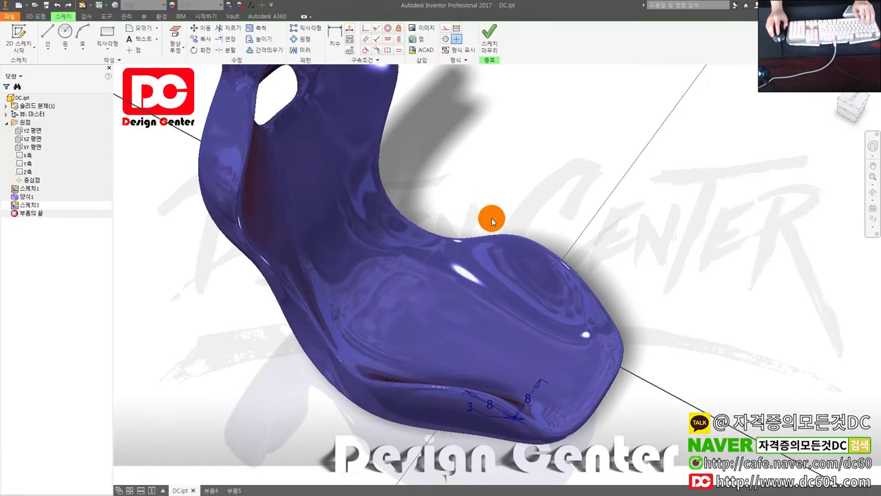
Look over the whole seat without holes from the home view and a slightly raised angle.
{"action": "scroll", "coordinate": [420, 237], "scroll_direction": "down", "scroll_amount": 3}
{"action": "middle_click_drag", "start_coordinate": [519, 280], "coordinate": [495, 222], "text": "shift"}
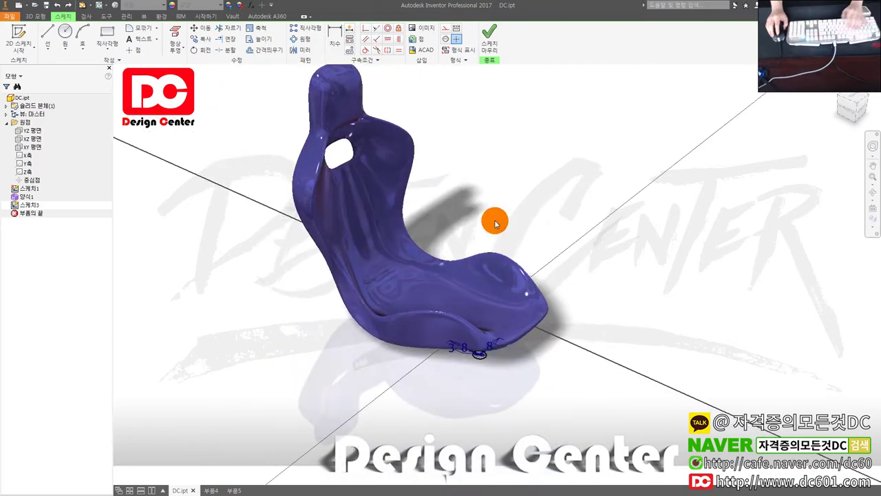
{"action": "key", "text": "F6"}
{"action": "scroll", "coordinate": [532, 274], "scroll_direction": "down", "scroll_amount": 3}
{"action": "scroll", "coordinate": [531, 274], "scroll_direction": "up", "scroll_amount": 3}
{"action": "scroll", "coordinate": [540, 283], "scroll_direction": "down", "scroll_amount": 3}
{"action": "middle_click_drag", "start_coordinate": [540, 283], "coordinate": [539, 307]}
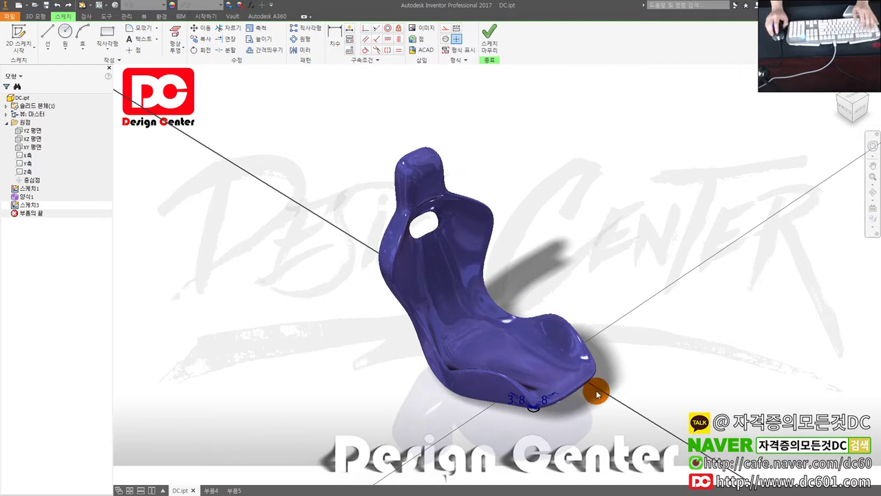
{"action": "mouse_move", "coordinate": [537, 303]}
{"action": "middle_mouse_down", "text": "shift"}
{"action": "mouse_move", "coordinate": [566, 301]}
{"action": "mouse_move", "coordinate": [526, 317]}
{"action": "middle_mouse_up", "text": "shift"}
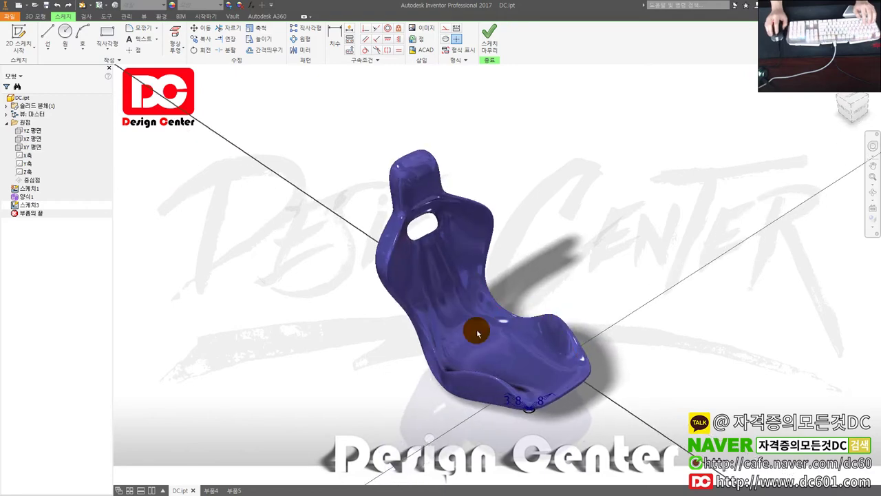
Close the freeform hood part 부품4, leaving its freeform mode, and bring up part 부품5.
{"action": "left_click", "coordinate": [206, 490]}
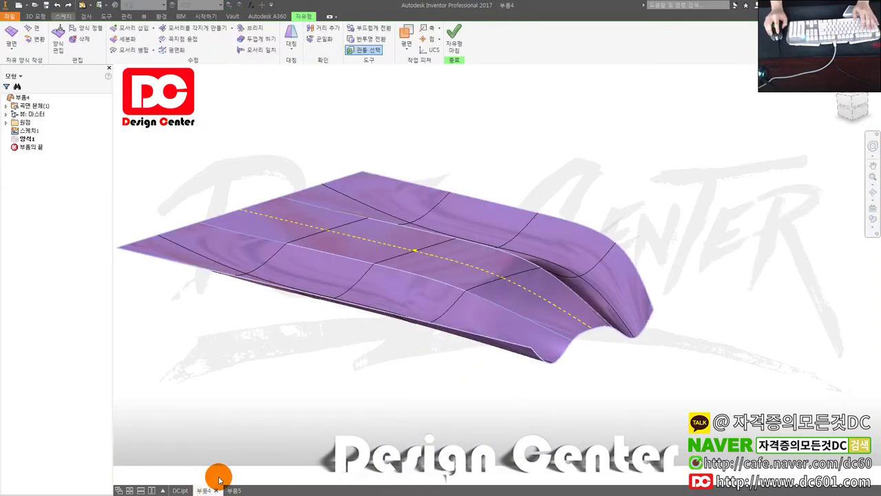
{"action": "left_click", "coordinate": [216, 490]}
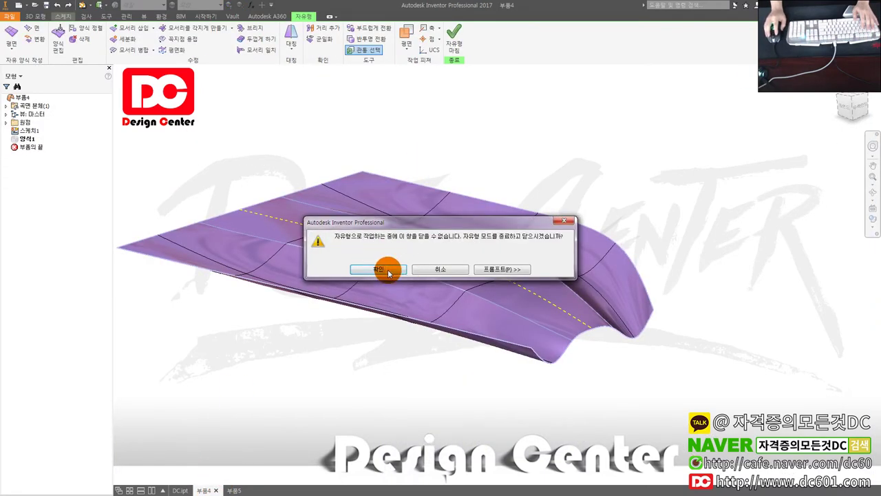
{"action": "left_click", "coordinate": [388, 274]}
{"action": "left_click", "coordinate": [414, 271]}
{"action": "left_click", "coordinate": [209, 490]}
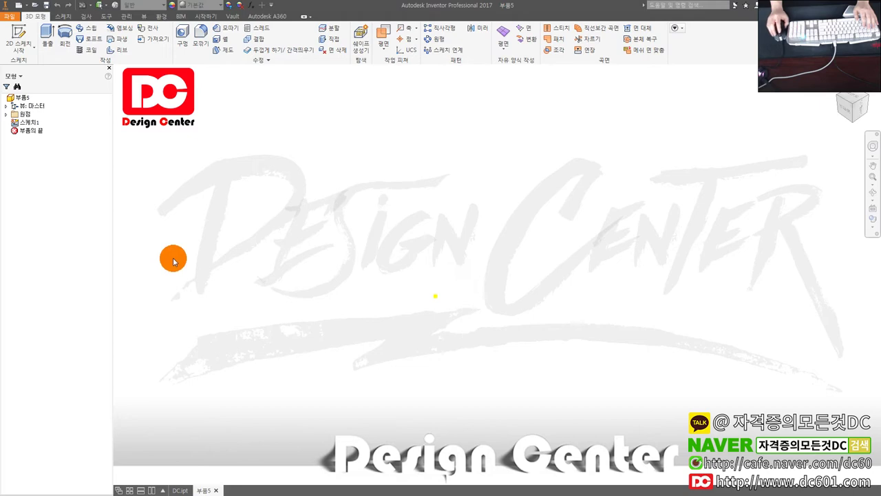
Start a freeform box on the XZ origin plane, centred on the origin.
{"action": "left_click", "coordinate": [6, 115]}
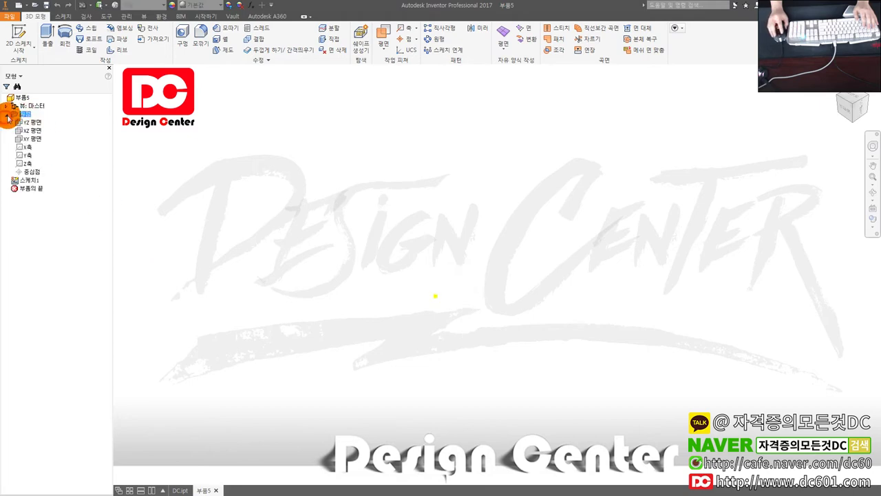
{"action": "left_click", "coordinate": [33, 139]}
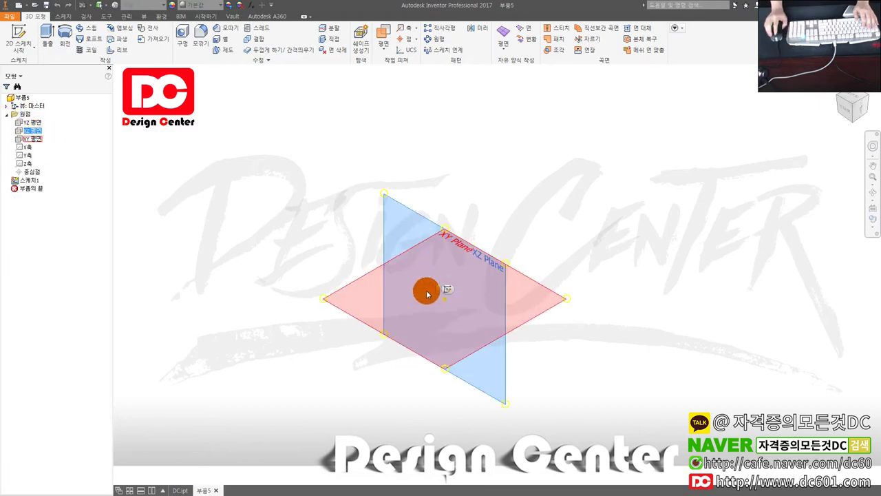
{"action": "left_click", "coordinate": [36, 131]}
{"action": "left_click", "coordinate": [504, 42]}
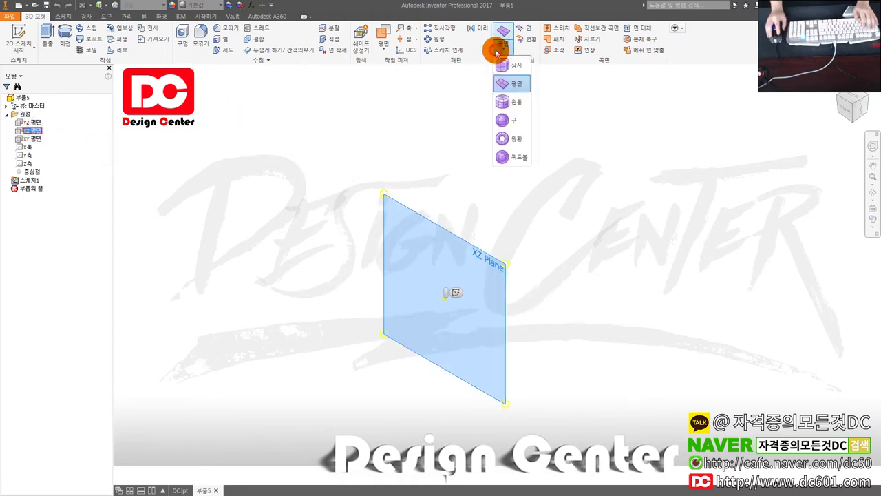
{"action": "left_click", "coordinate": [507, 67]}
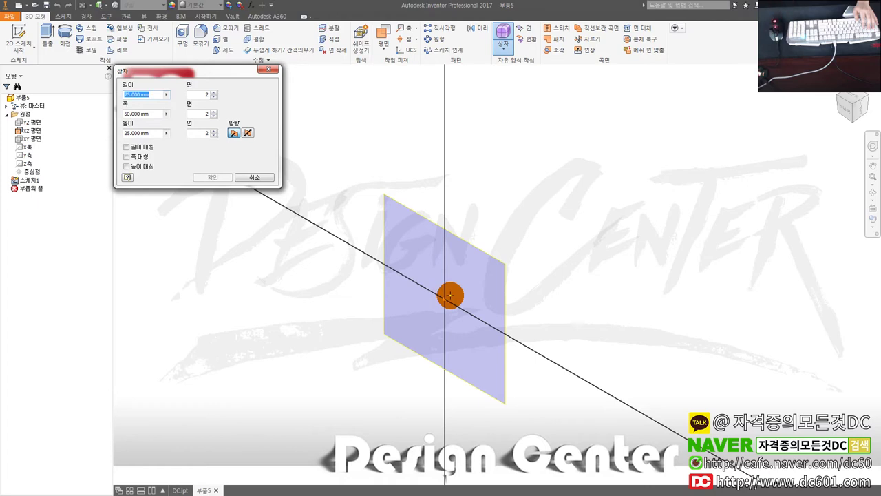
{"action": "left_click", "coordinate": [444, 300]}
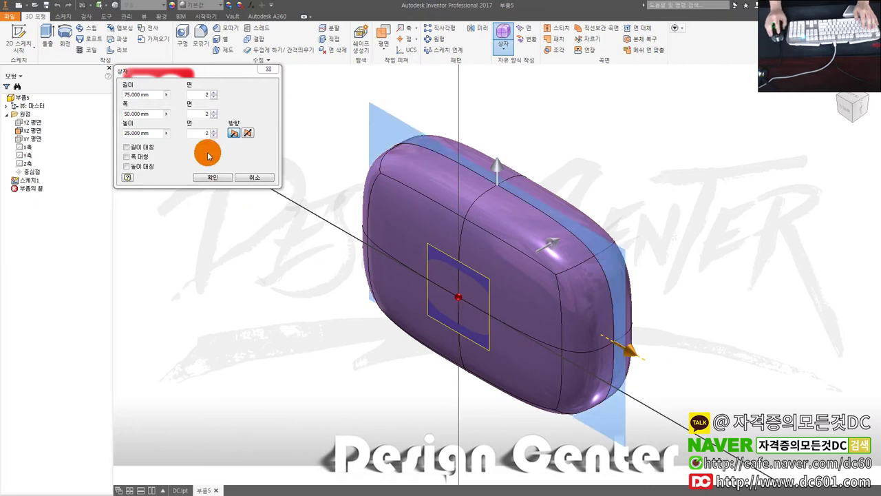
Set the freeform box's length to 2000 mm and view the stretched shape in full.
{"action": "left_click", "coordinate": [131, 114]}
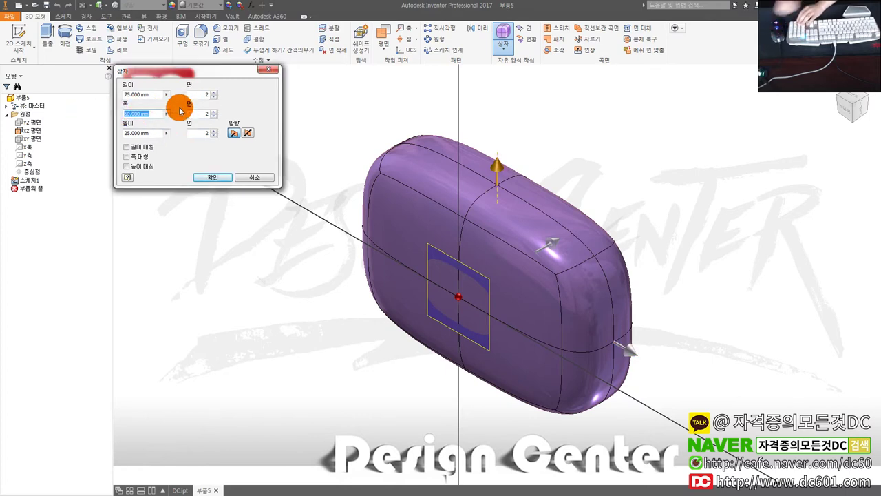
{"action": "scroll", "coordinate": [313, 201], "scroll_direction": "down", "scroll_amount": 3}
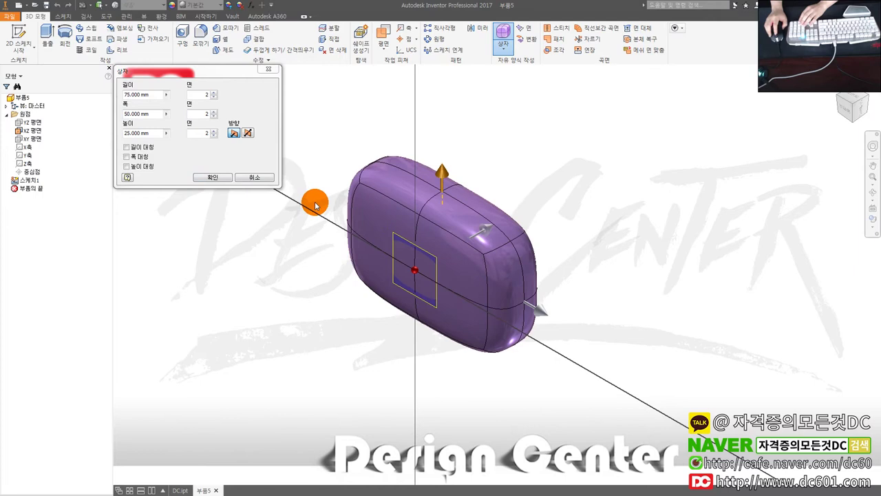
{"action": "middle_click_drag", "start_coordinate": [316, 205], "coordinate": [324, 231]}
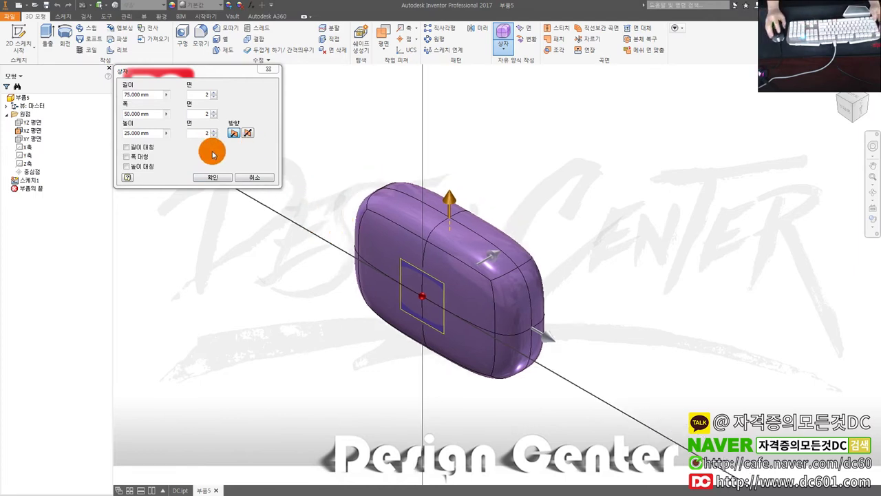
{"action": "left_click", "coordinate": [138, 94]}
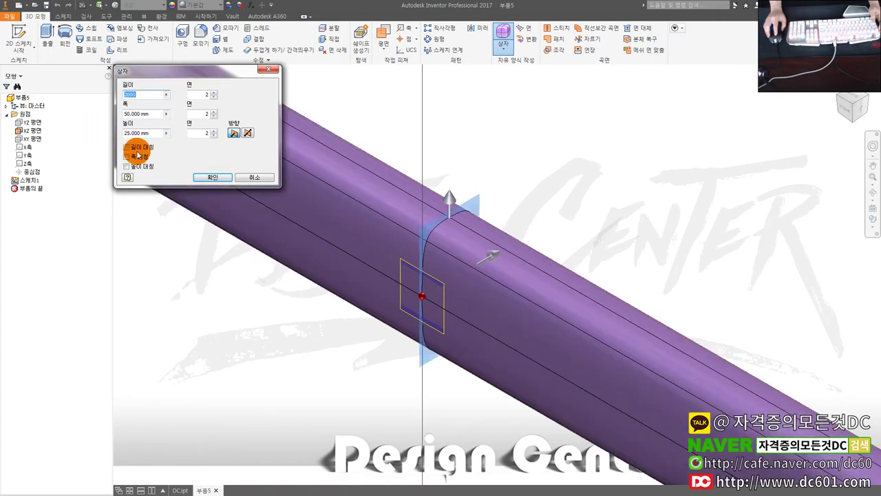
{"action": "scroll", "coordinate": [490, 245], "scroll_direction": "down", "scroll_amount": 12}
{"action": "scroll", "coordinate": [382, 179], "scroll_direction": "down", "scroll_amount": 3}
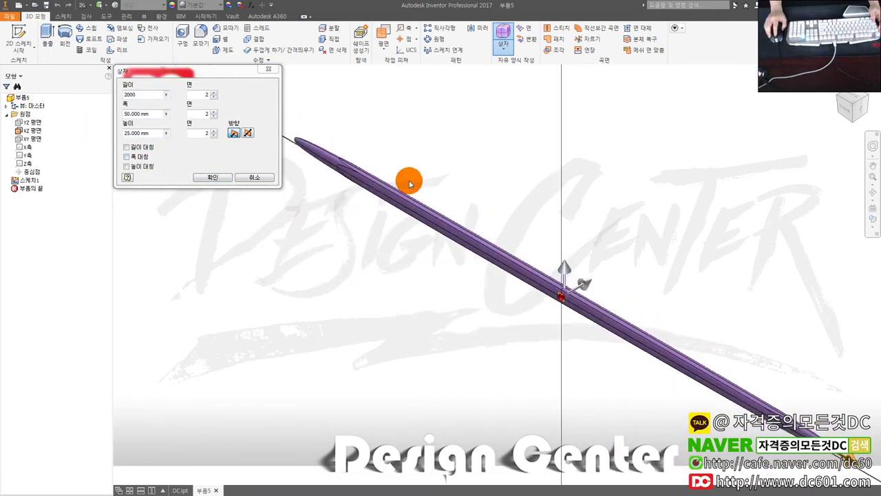
Set the freeform box's length to 75 mm and its width to 3 mm.
{"action": "left_click", "coordinate": [148, 96]}
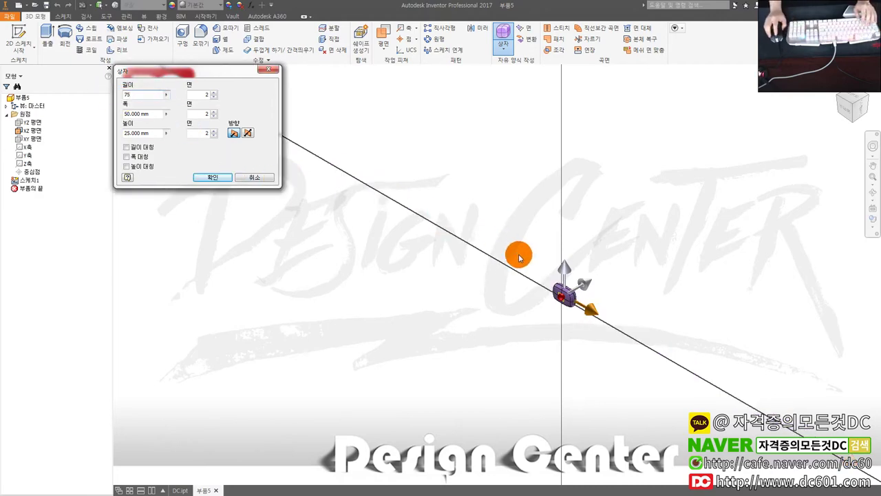
{"action": "scroll", "coordinate": [521, 253], "scroll_direction": "up", "scroll_amount": 3}
{"action": "scroll", "coordinate": [631, 322], "scroll_direction": "up", "scroll_amount": 8}
{"action": "scroll", "coordinate": [571, 343], "scroll_direction": "down", "scroll_amount": 3}
{"action": "middle_click_drag", "start_coordinate": [571, 342], "coordinate": [585, 287]}
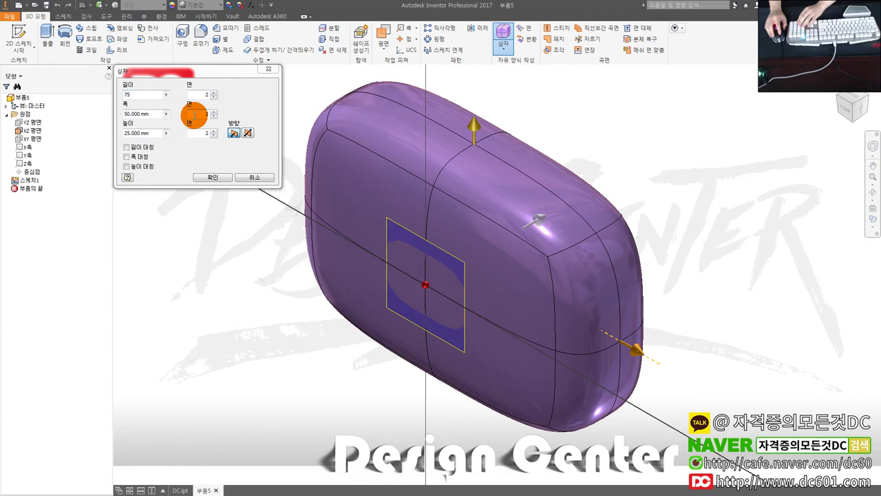
{"action": "double_click", "coordinate": [143, 113]}
{"action": "type", "text": "3"}
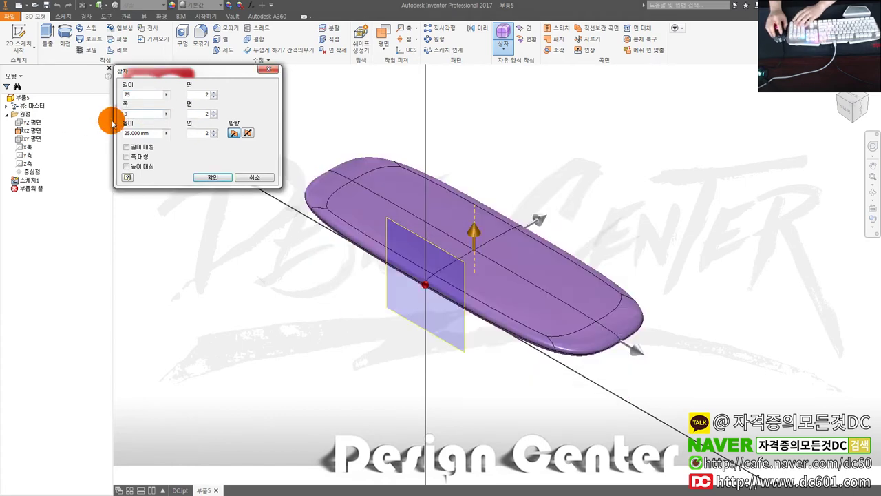
Reverse the freeform box's height direction and pan the preview into place.
{"action": "key", "text": "Tab"}
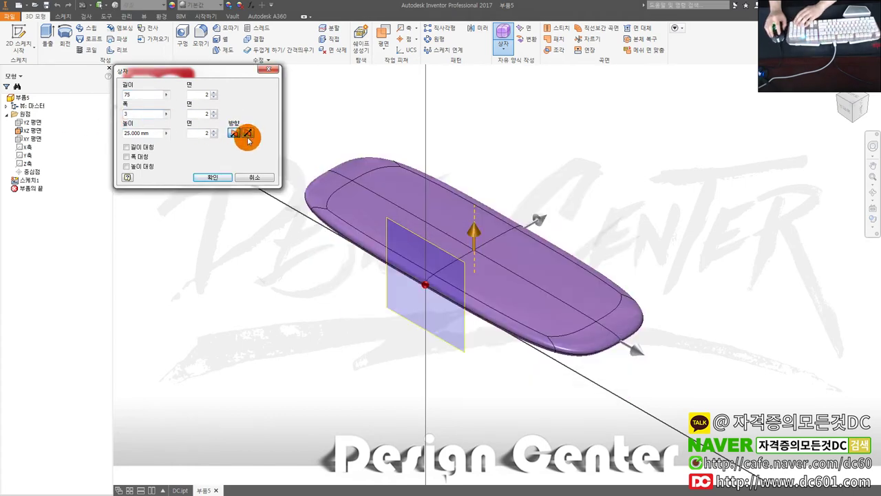
{"action": "left_click", "coordinate": [248, 132]}
{"action": "middle_click_drag", "start_coordinate": [514, 226], "coordinate": [535, 222]}
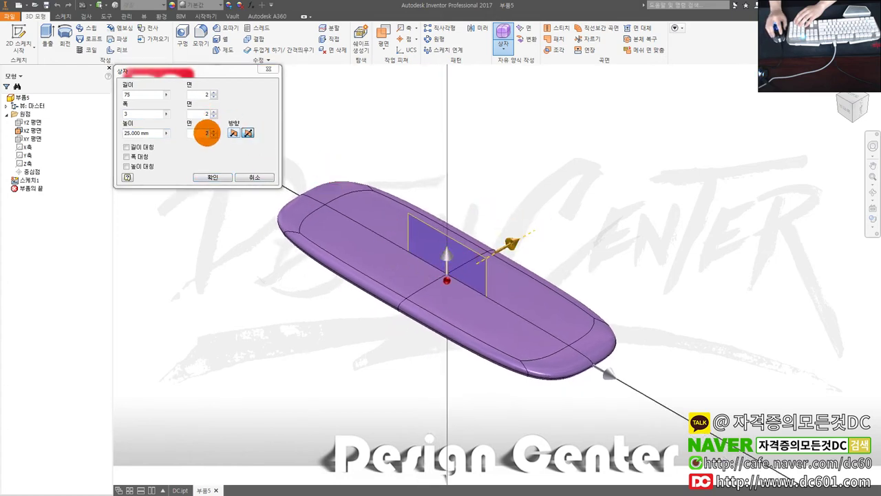
Try 4 faces across the box's width, set them back to 2, and set the length faces to 5.
{"action": "left_click", "coordinate": [214, 112]}
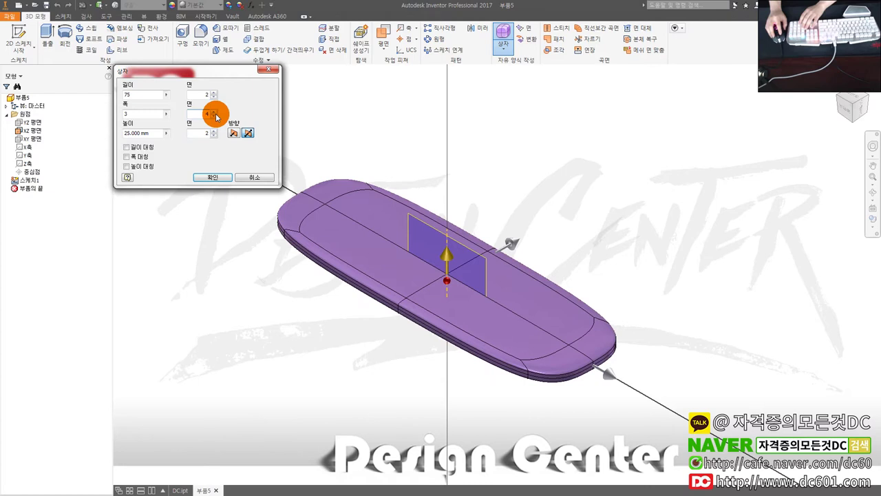
{"action": "left_click_drag", "start_coordinate": [201, 114], "coordinate": [219, 114]}
{"action": "type", "text": "2"}
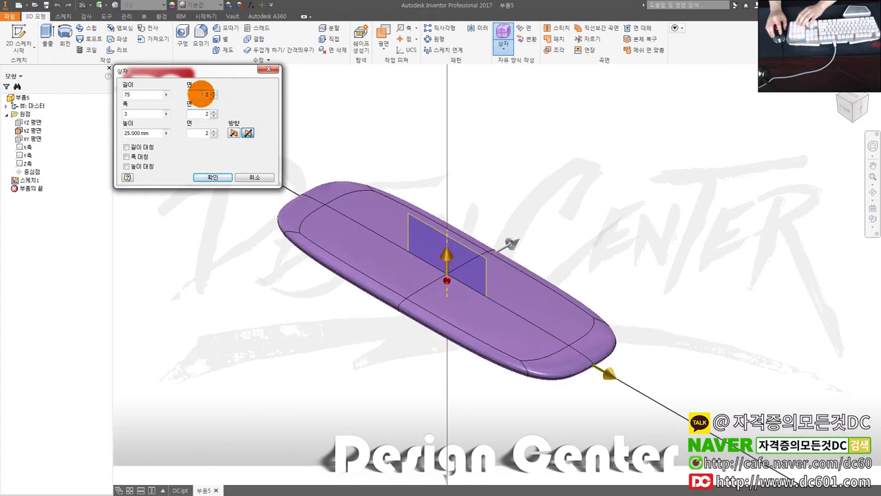
{"action": "left_click", "coordinate": [214, 94]}
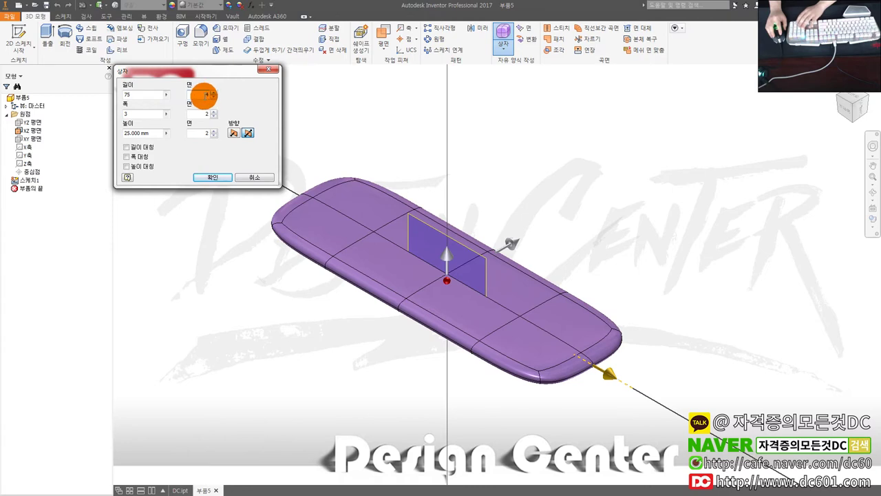
{"action": "left_click", "coordinate": [213, 96]}
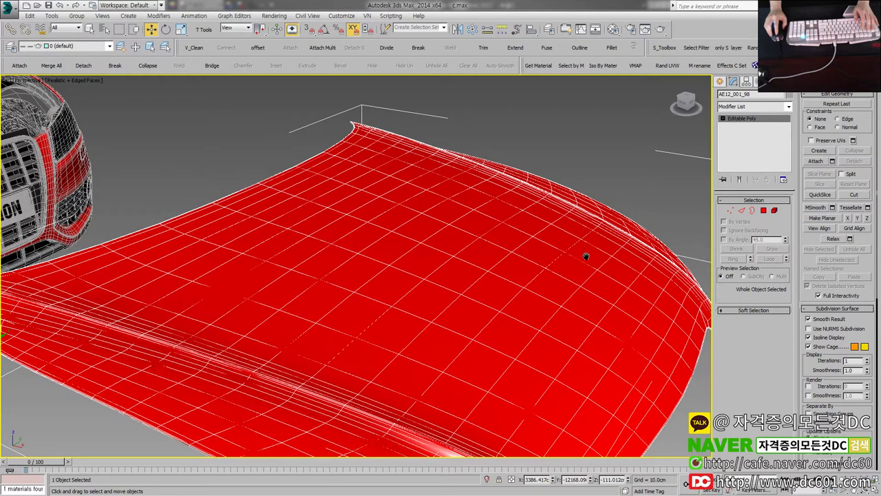
Switch to 3ds Max, deselect the car hood and maximize the empty orthographic viewport.
{"action": "scroll", "coordinate": [585, 256], "scroll_direction": "down", "scroll_amount": 5}
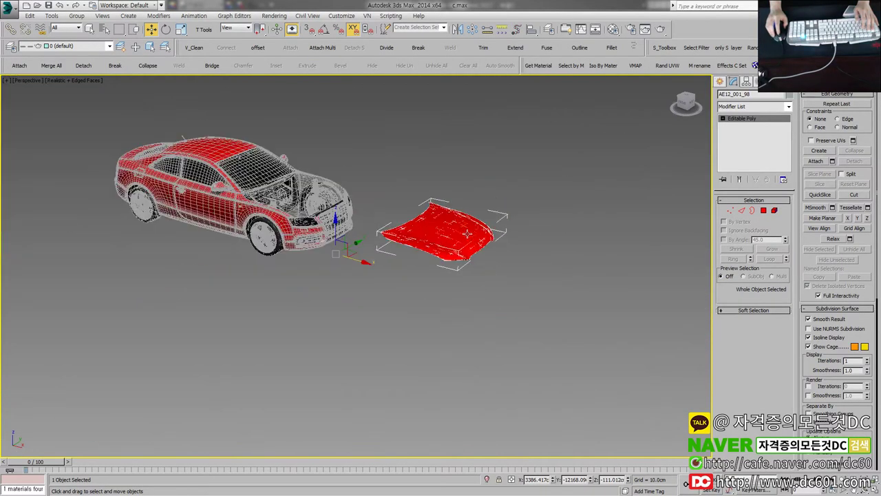
{"action": "left_click", "coordinate": [551, 207]}
{"action": "middle_click_drag", "start_coordinate": [551, 208], "coordinate": [441, 254]}
{"action": "key", "text": "alt+w"}
{"action": "left_click", "coordinate": [690, 142]}
{"action": "key", "text": "alt+w"}
Draw an open curved spline with six vertices using the Line tool in the orthographic view.
{"action": "left_click", "coordinate": [720, 81]}
{"action": "left_click", "coordinate": [734, 96]}
{"action": "left_click", "coordinate": [737, 147]}
{"action": "left_click", "coordinate": [723, 99]}
{"action": "left_click", "coordinate": [734, 96]}
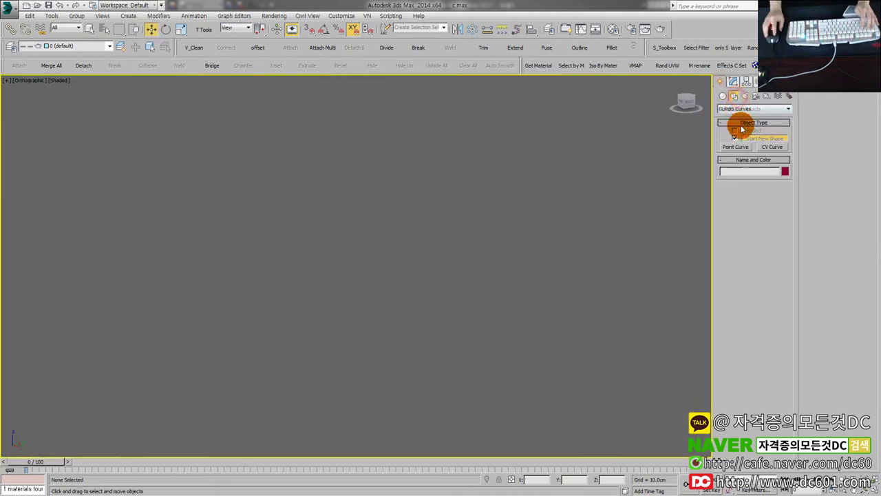
{"action": "left_click", "coordinate": [729, 110]}
{"action": "left_click", "coordinate": [732, 117]}
{"action": "left_click", "coordinate": [736, 146]}
{"action": "left_click", "coordinate": [238, 179]}
{"action": "left_click", "coordinate": [258, 212]}
{"action": "left_click", "coordinate": [294, 250]}
{"action": "left_click", "coordinate": [344, 273]}
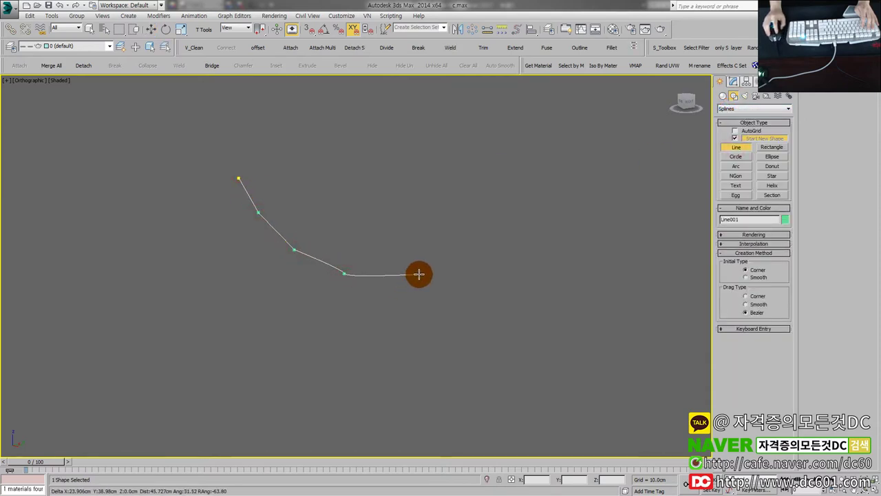
{"action": "left_click", "coordinate": [398, 276]}
{"action": "left_click", "coordinate": [435, 264]}
{"action": "right_click", "coordinate": [474, 231]}
Draw a second, shorter open line with four vertices above the first spline.
{"action": "middle_click_drag", "start_coordinate": [475, 231], "coordinate": [396, 254]}
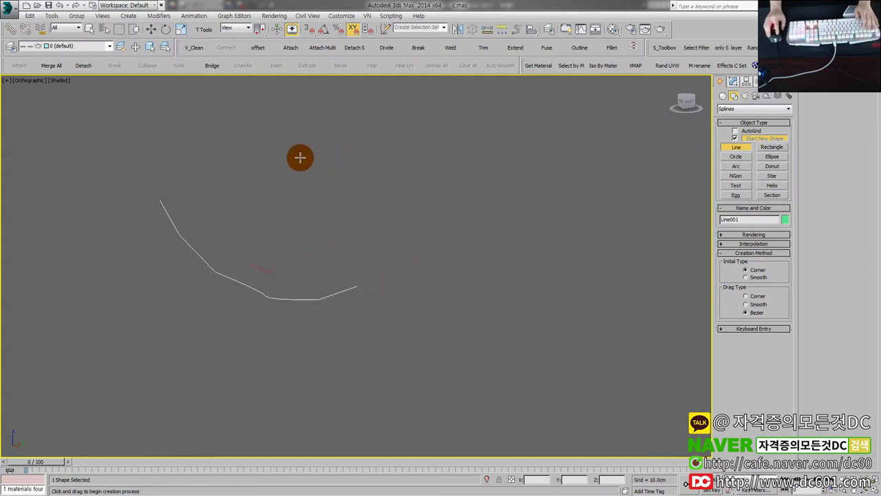
{"action": "left_click", "coordinate": [298, 130]}
{"action": "left_click", "coordinate": [307, 162]}
{"action": "left_click", "coordinate": [348, 205]}
{"action": "left_click", "coordinate": [409, 207]}
{"action": "right_click", "coordinate": [373, 218]}
Add two vertices to the first spline with Refine and convert all its vertices to corners.
{"action": "key", "text": "w"}
{"action": "left_click_drag", "start_coordinate": [285, 250], "coordinate": [222, 311]}
{"action": "key", "text": "1"}
{"action": "middle_click_drag", "start_coordinate": [226, 301], "coordinate": [258, 311]}
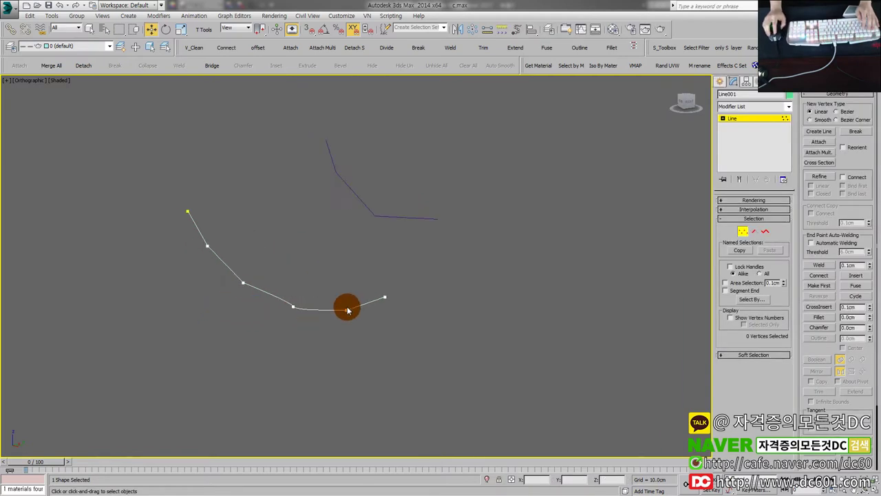
{"action": "left_click", "coordinate": [819, 176]}
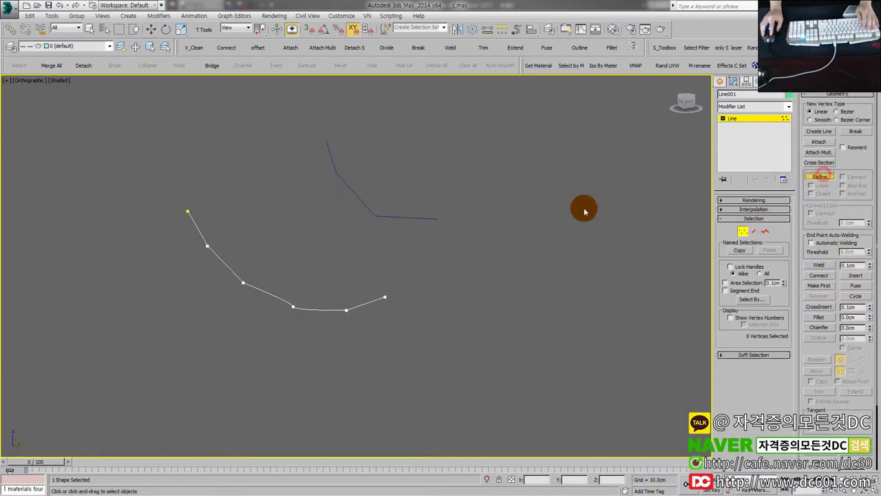
{"action": "left_click", "coordinate": [227, 264]}
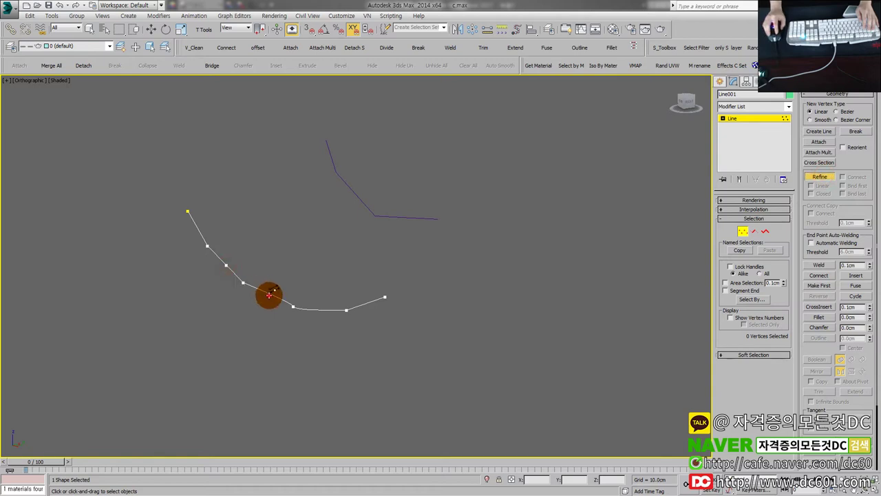
{"action": "key", "text": "w"}
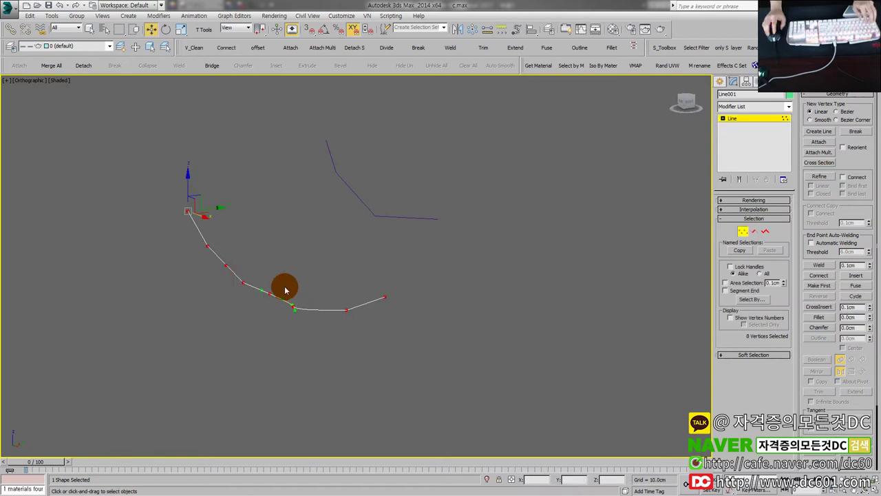
{"action": "right_click", "coordinate": [238, 236]}
{"action": "left_click", "coordinate": [230, 193]}
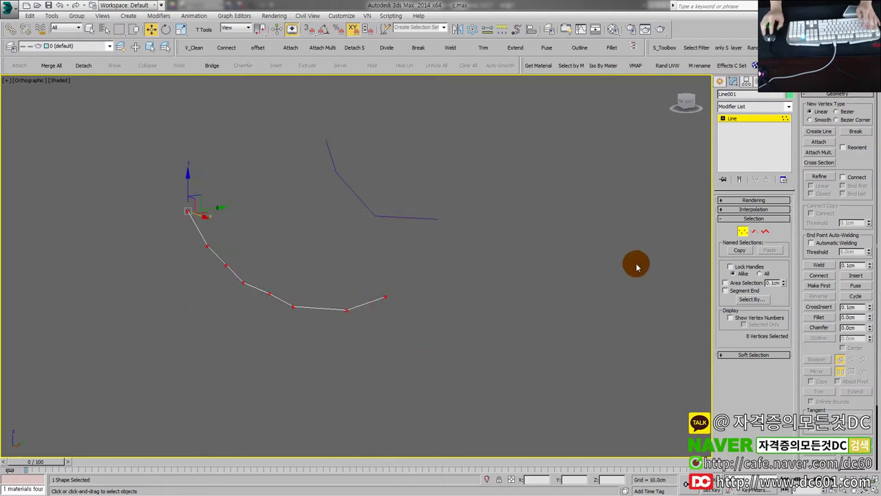
{"action": "left_click", "coordinate": [746, 234]}
Select both splines and extrude them by 25 cm.
{"action": "left_click_drag", "start_coordinate": [458, 324], "coordinate": [276, 216]}
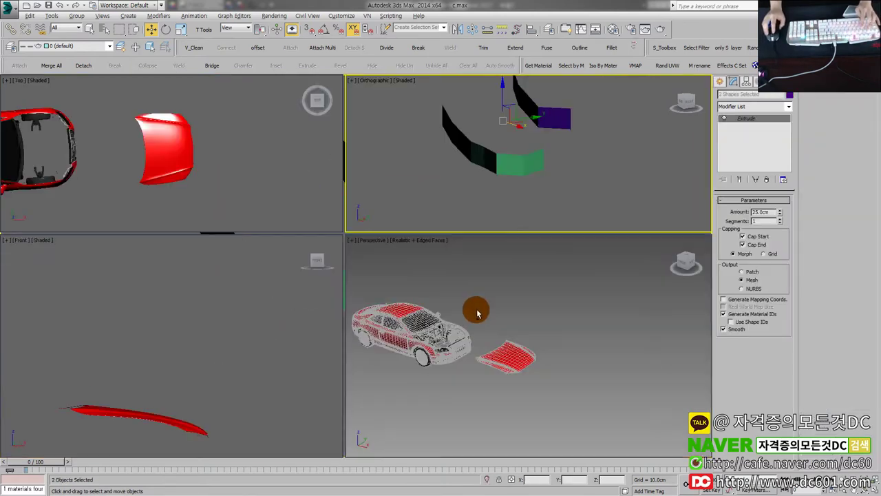
{"action": "right_click", "coordinate": [474, 314]}
{"action": "key", "text": "alt+w"}
{"action": "key", "text": "alt+w"}
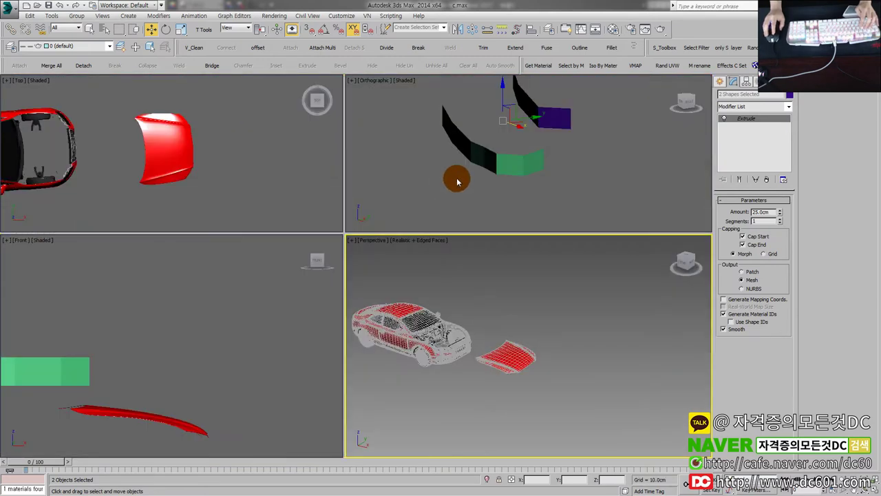
Apply a Shell modifier with a 4.82 cm inner amount to both extruded strips.
{"action": "right_click", "coordinate": [455, 183]}
{"action": "key", "text": "alt+w"}
{"action": "type", "text": "xs"}
{"action": "left_click", "coordinate": [383, 251]}
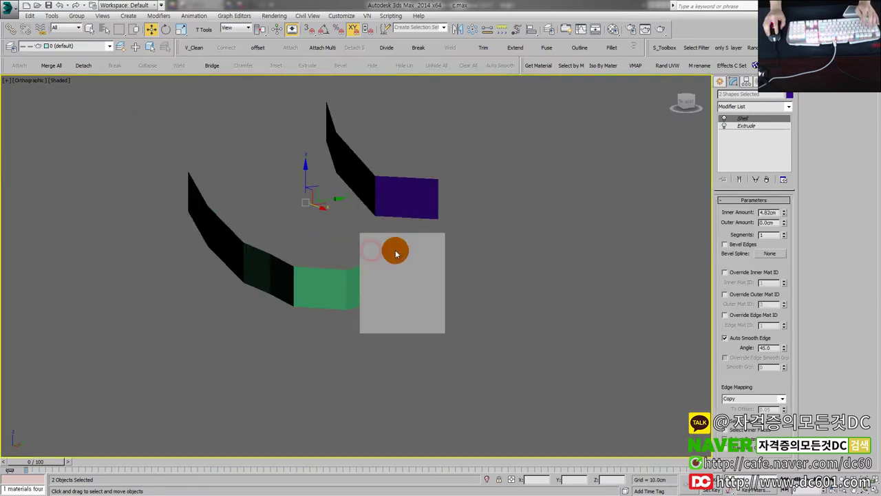
{"action": "middle_click_drag", "start_coordinate": [421, 262], "coordinate": [412, 276], "text": "alt"}
{"action": "left_click", "coordinate": [412, 271]}
Examine the two shelled strips from the left, front and top views, and frame them in the top view.
{"action": "key", "text": "alt+w"}
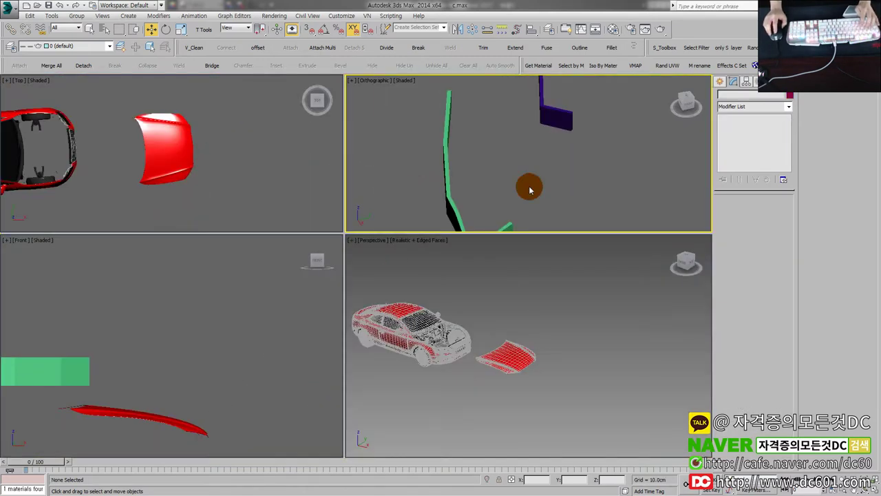
{"action": "key", "text": "l"}
{"action": "key", "text": "alt+w"}
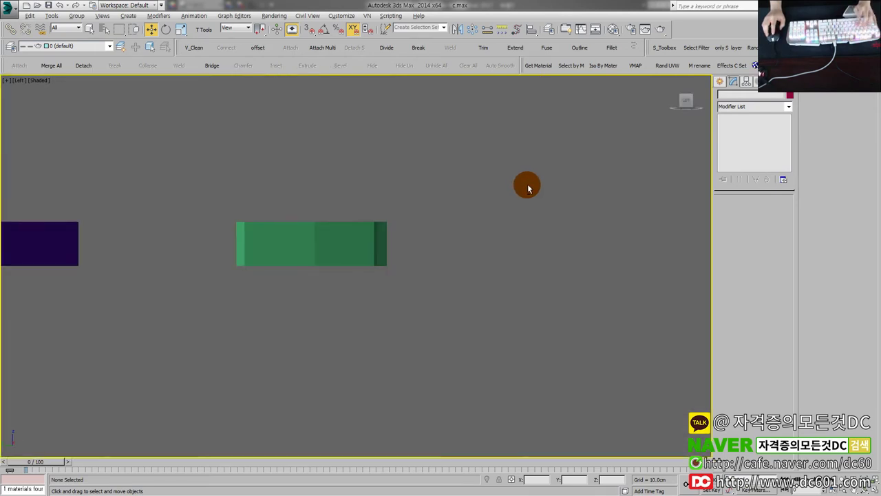
{"action": "key", "text": "f"}
{"action": "scroll", "coordinate": [467, 223], "scroll_direction": "down", "scroll_amount": 1}
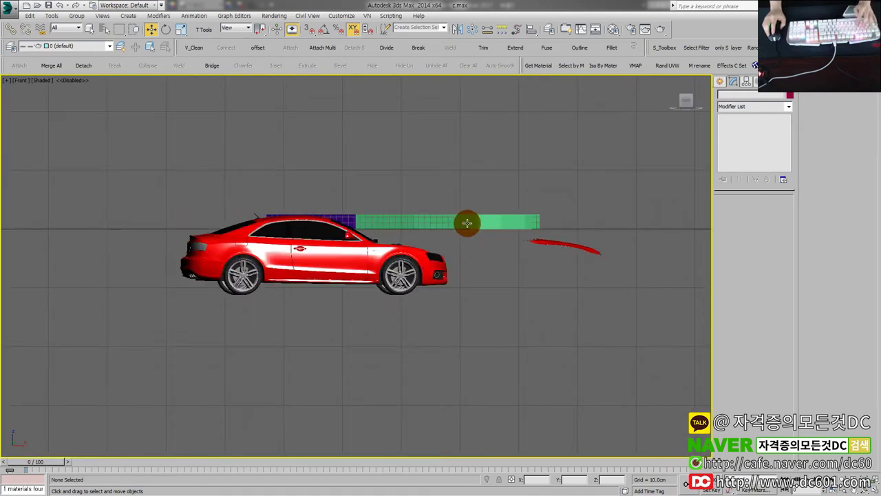
{"action": "key", "text": "t"}
{"action": "scroll", "coordinate": [467, 225], "scroll_direction": "up", "scroll_amount": 2}
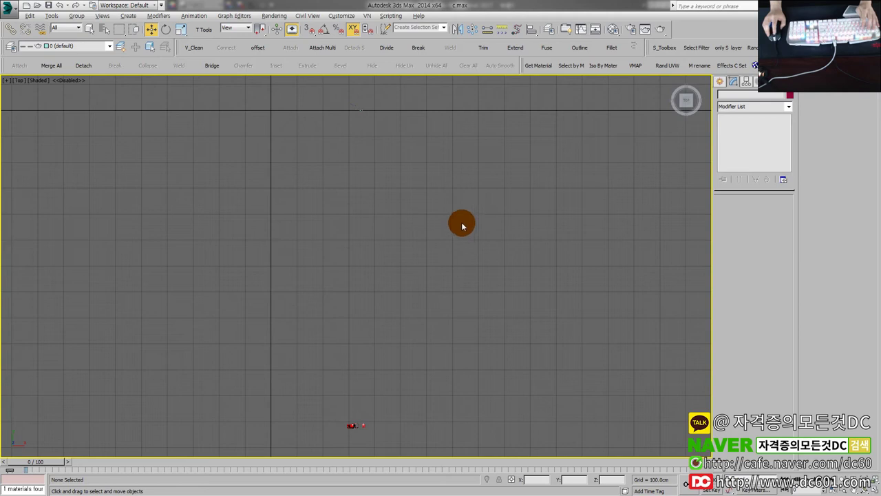
{"action": "left_click_drag", "start_coordinate": [318, 99], "coordinate": [317, 100]}
{"action": "key", "text": "z"}
{"action": "left_click", "coordinate": [431, 191]}
{"action": "scroll", "coordinate": [401, 235], "scroll_direction": "down", "scroll_amount": 2}
{"action": "left_click_drag", "start_coordinate": [382, 237], "coordinate": [360, 215]}
{"action": "key", "text": "alt+w"}
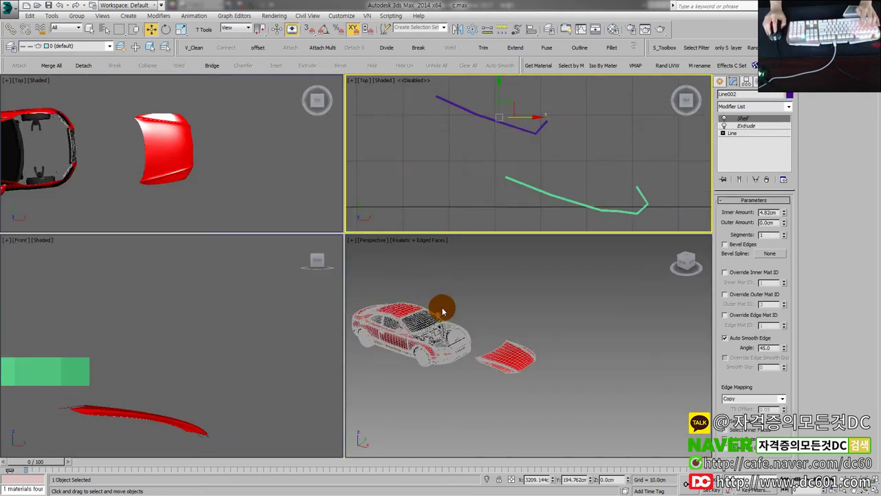
Apply TurboSmooth with 1 iteration to the indigo strip and the green strip in the maximized top view.
{"action": "left_click", "coordinate": [541, 215]}
{"action": "left_click_drag", "start_coordinate": [538, 219], "coordinate": [457, 124]}
{"action": "key", "text": "z"}
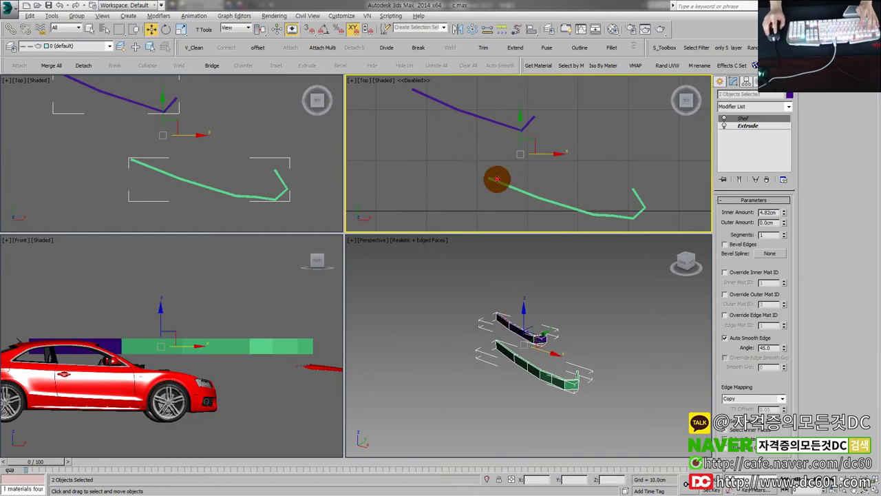
{"action": "left_click", "coordinate": [458, 113]}
{"action": "middle_click_drag", "start_coordinate": [474, 131], "coordinate": [465, 119]}
{"action": "key", "text": "alt+w"}
{"action": "scroll", "coordinate": [506, 180], "scroll_direction": "down", "scroll_amount": 2}
{"action": "middle_click_drag", "start_coordinate": [434, 197], "coordinate": [411, 221]}
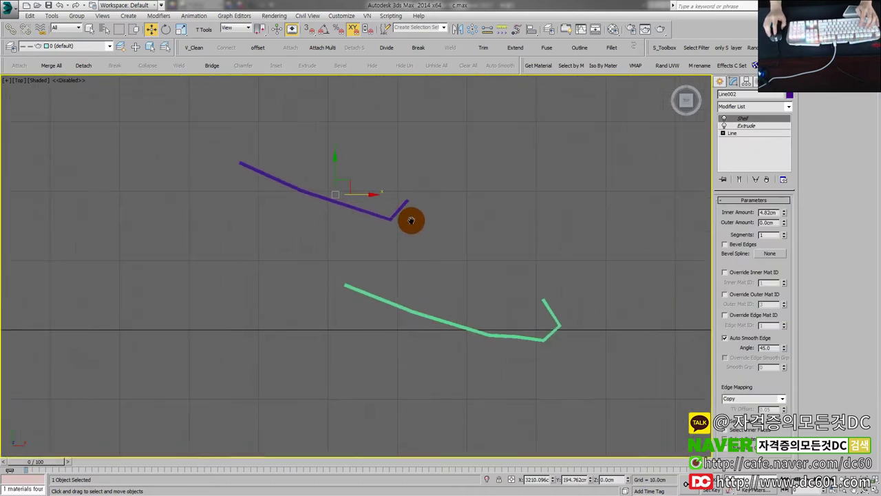
{"action": "key", "text": "ctrl+t"}
{"action": "left_click_drag", "start_coordinate": [543, 391], "coordinate": [401, 282]}
{"action": "key", "text": "ctrl+t"}
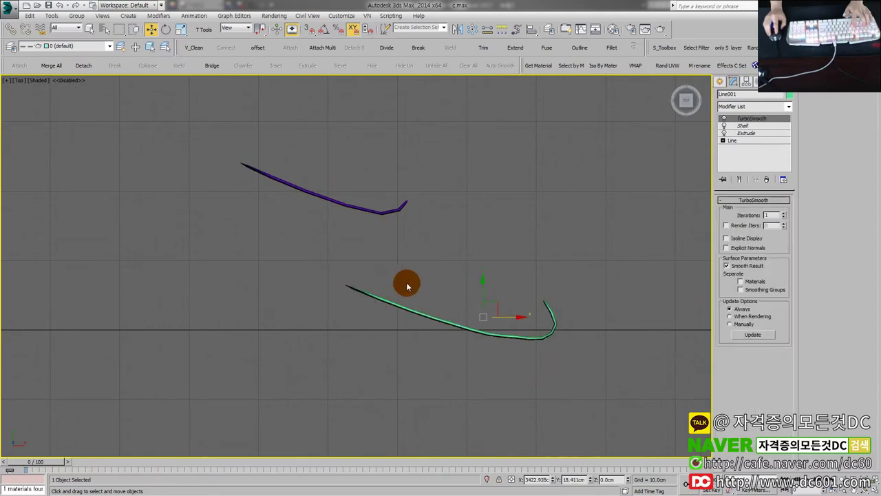
Reshape the green strip into an S-shaped wave by moving the vertices of its base line.
{"action": "left_click", "coordinate": [744, 142]}
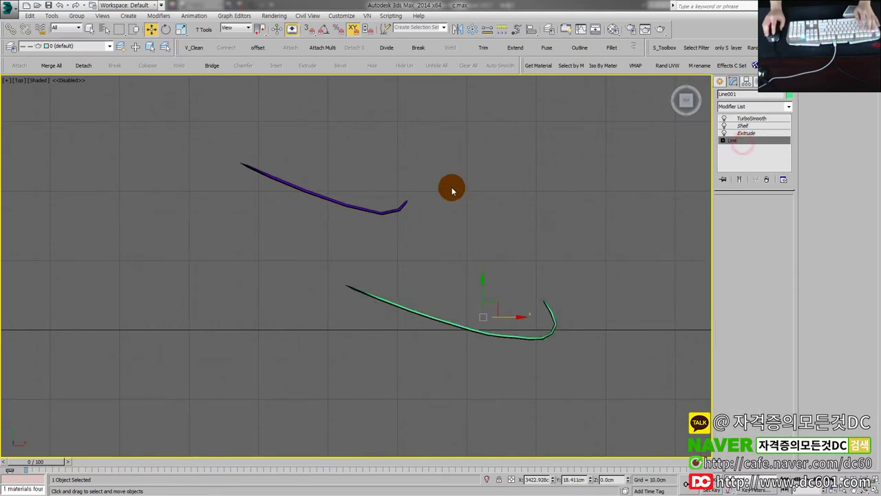
{"action": "key", "text": "1"}
{"action": "left_click", "coordinate": [413, 314]}
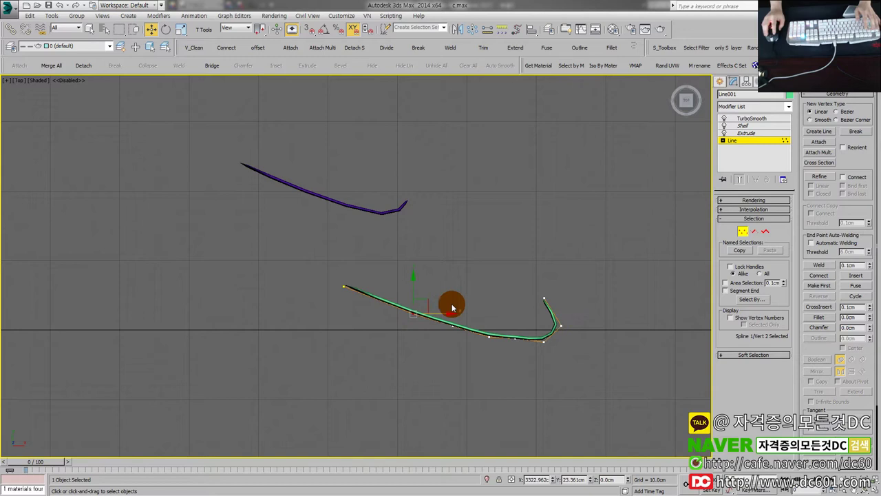
{"action": "left_click_drag", "start_coordinate": [429, 303], "coordinate": [513, 356]}
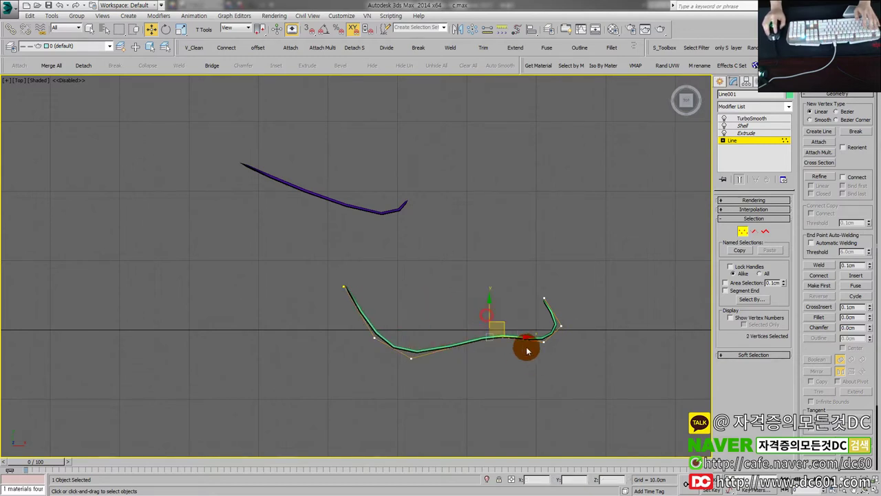
{"action": "left_click_drag", "start_coordinate": [506, 324], "coordinate": [456, 342]}
{"action": "left_click_drag", "start_coordinate": [532, 282], "coordinate": [637, 345]}
{"action": "left_click_drag", "start_coordinate": [528, 323], "coordinate": [562, 361]}
{"action": "left_click_drag", "start_coordinate": [559, 327], "coordinate": [546, 310]}
{"action": "left_click", "coordinate": [551, 303]}
{"action": "mouse_move", "coordinate": [491, 315]}
{"action": "left_mouse_down"}
{"action": "mouse_move", "coordinate": [511, 349]}
{"action": "mouse_move", "coordinate": [492, 309]}
{"action": "left_mouse_up"}
{"action": "left_click", "coordinate": [445, 286]}
{"action": "key", "text": "1"}
Reshape the indigo strip by moving vertices of its base line while its smoothed end result is shown.
{"action": "left_click", "coordinate": [447, 220]}
{"action": "left_click", "coordinate": [384, 211]}
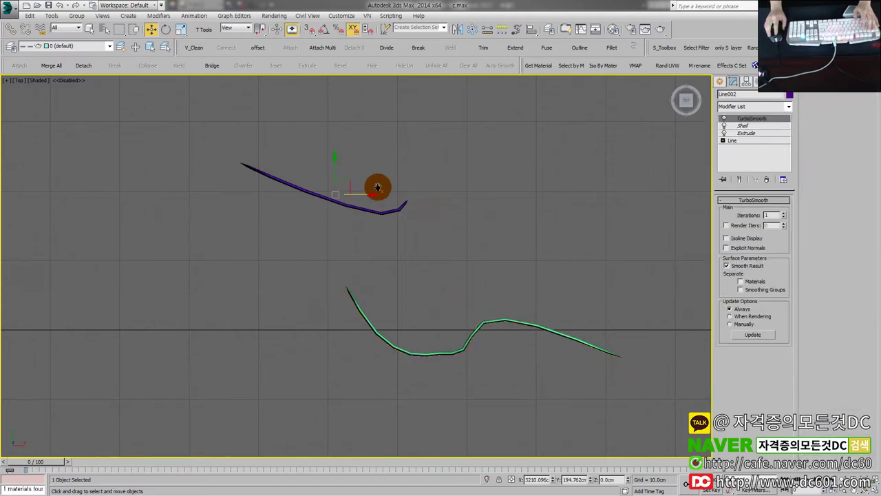
{"action": "middle_click_drag", "start_coordinate": [287, 175], "coordinate": [354, 239]}
{"action": "left_click", "coordinate": [732, 140]}
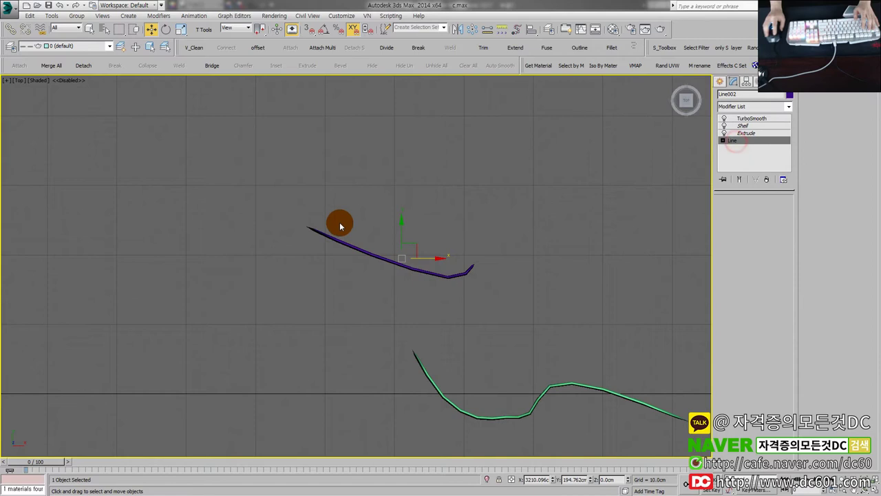
{"action": "key", "text": "1"}
{"action": "left_click", "coordinate": [739, 179]}
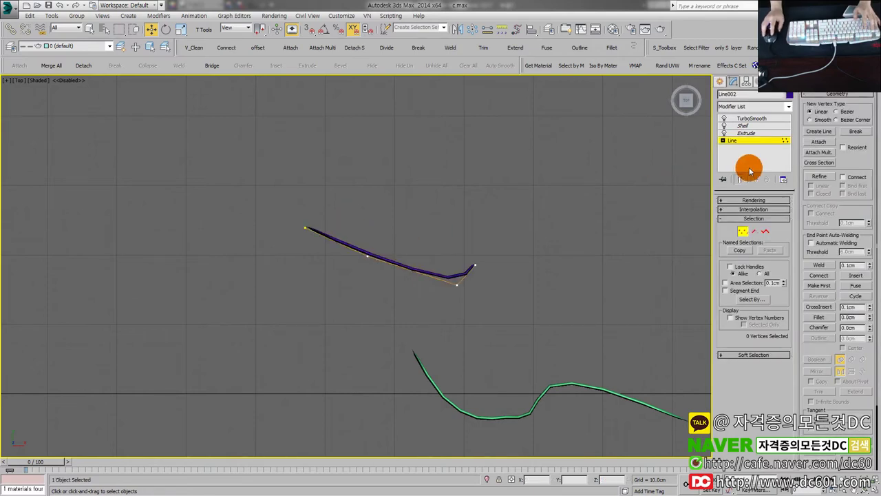
{"action": "scroll", "coordinate": [401, 260], "scroll_direction": "up", "scroll_amount": 3}
{"action": "left_click_drag", "start_coordinate": [329, 220], "coordinate": [307, 298]}
{"action": "left_click_drag", "start_coordinate": [437, 263], "coordinate": [387, 320]}
{"action": "left_click", "coordinate": [512, 268]}
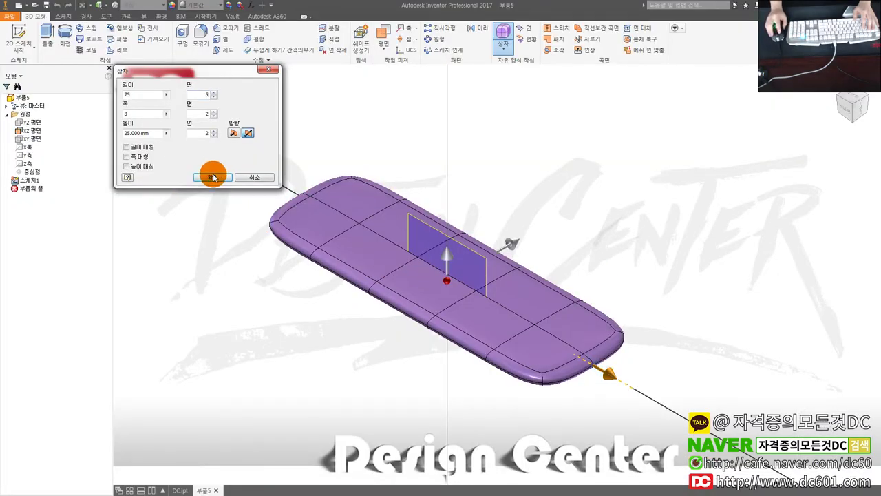
Switch back to Inventor, create the previewed freeform box and inspect it from a lower angle.
{"action": "left_click", "coordinate": [209, 178]}
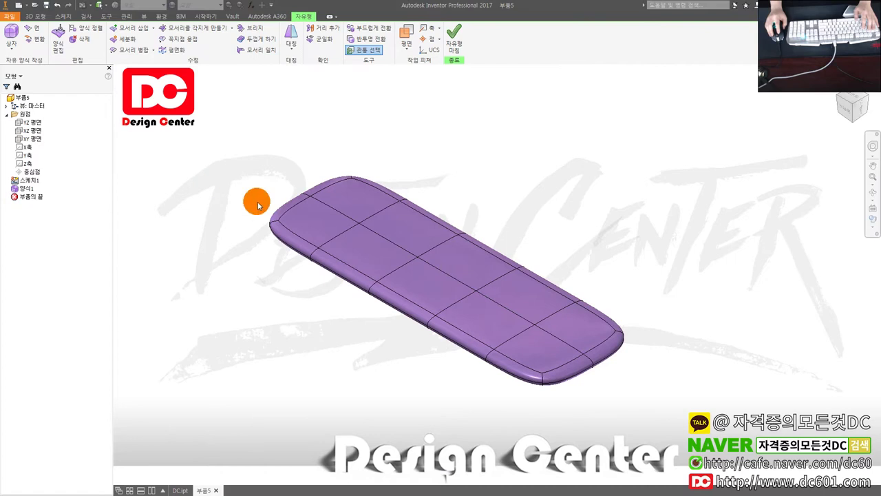
{"action": "left_click", "coordinate": [495, 267]}
{"action": "middle_click_drag", "start_coordinate": [491, 292], "coordinate": [578, 259]}
{"action": "left_click", "coordinate": [455, 257]}
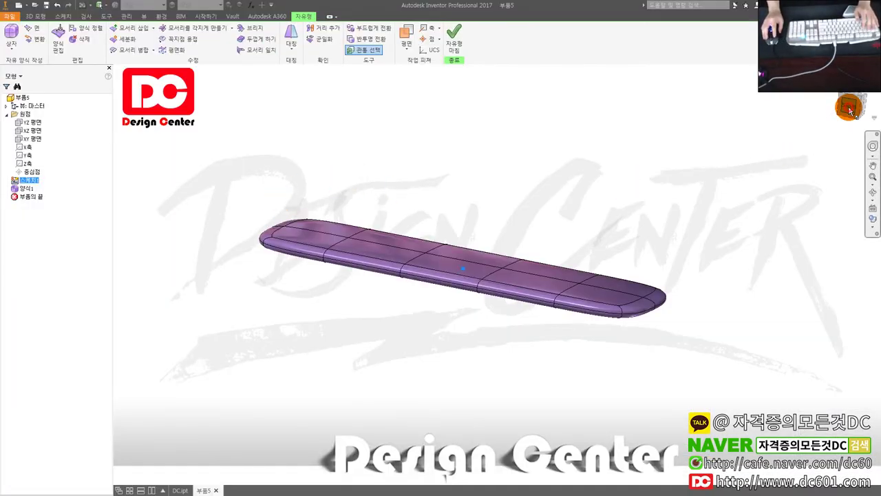
View the freeform box straight from the side and compare its smooth and box display by toggling between them, then inspect it at an angle.
{"action": "left_click", "coordinate": [850, 110]}
{"action": "scroll", "coordinate": [472, 283], "scroll_direction": "up", "scroll_amount": 5}
{"action": "middle_click_drag", "start_coordinate": [521, 281], "coordinate": [400, 315]}
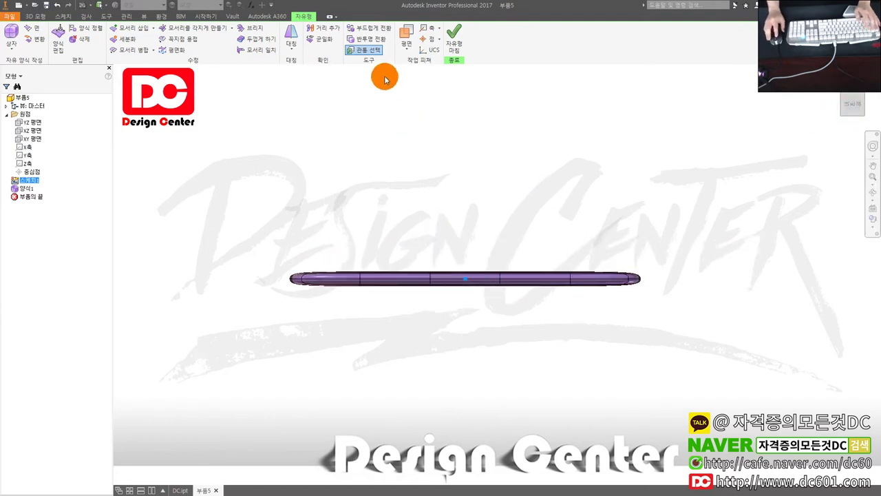
{"action": "left_click", "coordinate": [370, 31]}
{"action": "left_click", "coordinate": [370, 31]}
{"action": "left_click", "coordinate": [370, 31]}
{"action": "key", "text": "alt"}
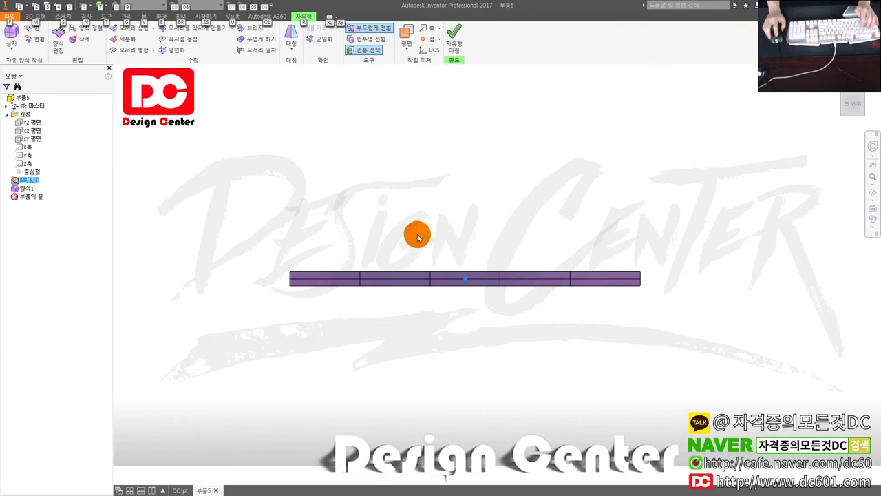
{"action": "left_click", "coordinate": [370, 31]}
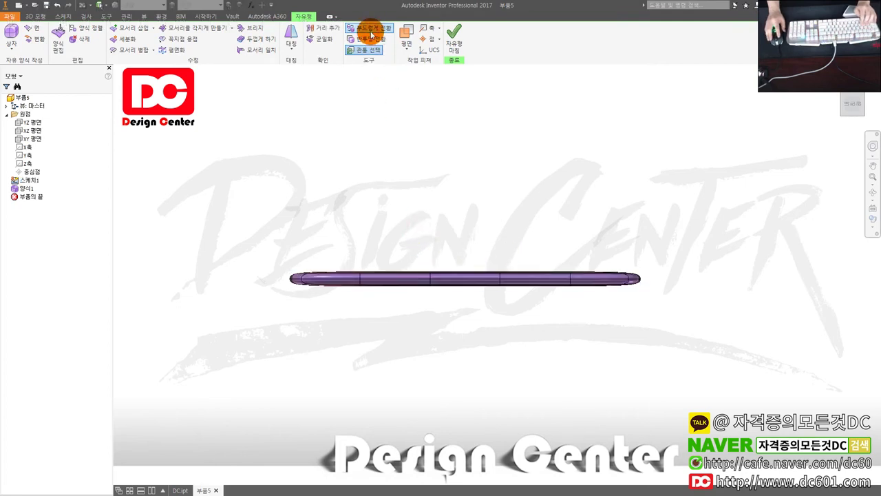
{"action": "left_click", "coordinate": [370, 31]}
{"action": "left_click", "coordinate": [369, 31]}
{"action": "left_click", "coordinate": [370, 31]}
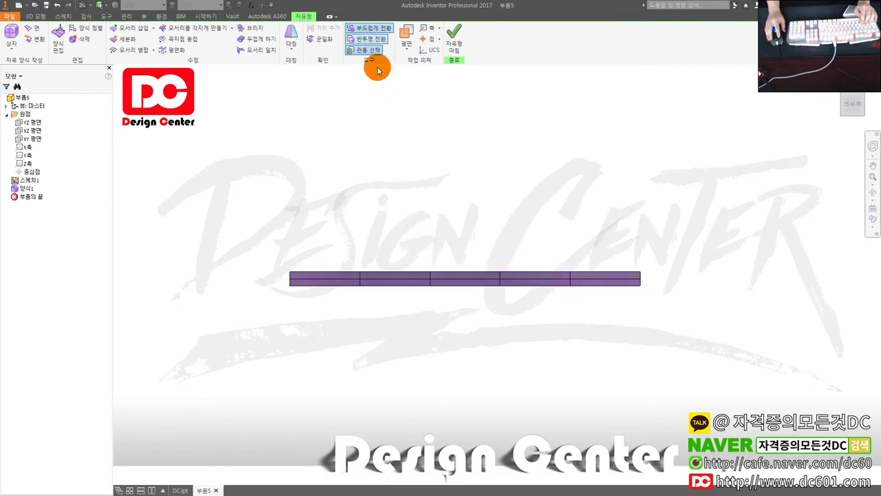
{"action": "middle_click_drag", "start_coordinate": [512, 239], "coordinate": [487, 267]}
{"action": "left_click", "coordinate": [444, 299]}
{"action": "middle_click_drag", "start_coordinate": [451, 296], "coordinate": [440, 318]}
Switch to 3ds Max and create a standard primitive box beside the red car, about 258 cm long, 406 cm wide and 33 cm high.
{"action": "key", "text": "space"}
{"action": "key", "text": "space"}
{"action": "scroll", "coordinate": [365, 235], "scroll_direction": "up", "scroll_amount": 3}
{"action": "key", "text": "space"}
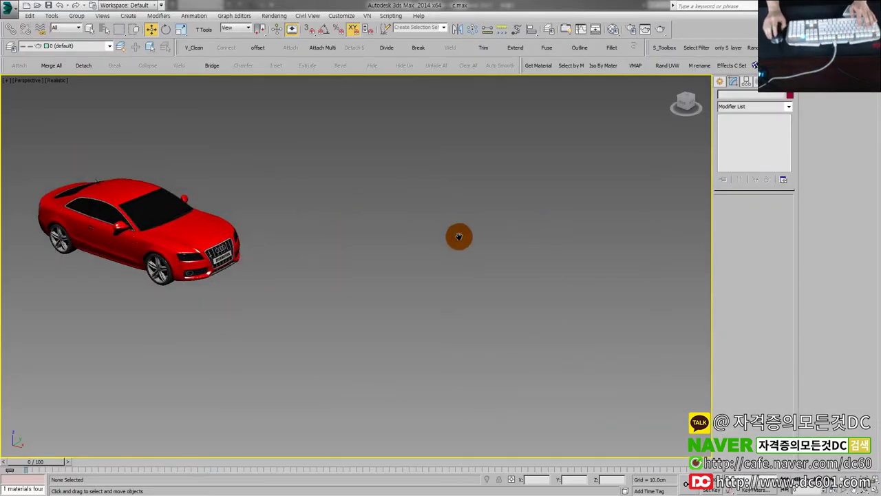
{"action": "left_click", "coordinate": [720, 84]}
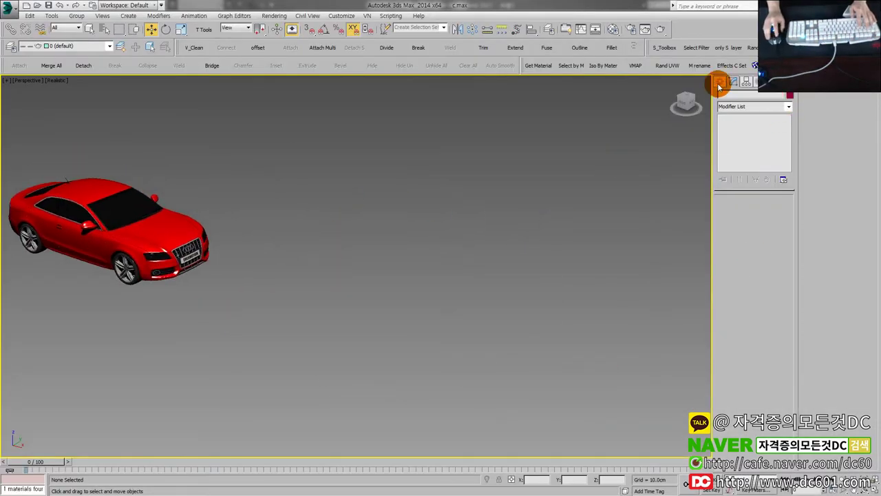
{"action": "left_click", "coordinate": [745, 140]}
{"action": "left_click", "coordinate": [737, 148]}
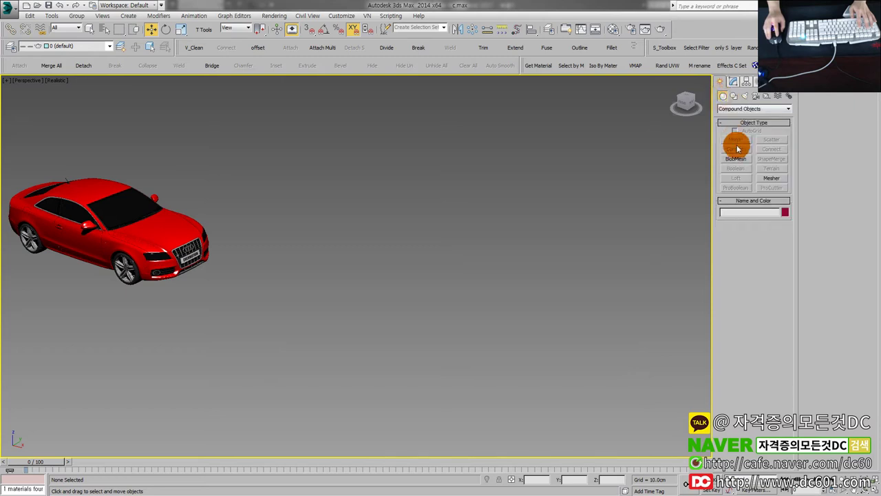
{"action": "left_click", "coordinate": [735, 95]}
{"action": "left_click", "coordinate": [730, 109]}
{"action": "left_click", "coordinate": [723, 96]}
{"action": "left_click", "coordinate": [751, 109]}
{"action": "left_click", "coordinate": [741, 115]}
{"action": "left_click", "coordinate": [736, 140]}
{"action": "left_click_drag", "start_coordinate": [432, 216], "coordinate": [582, 328]}
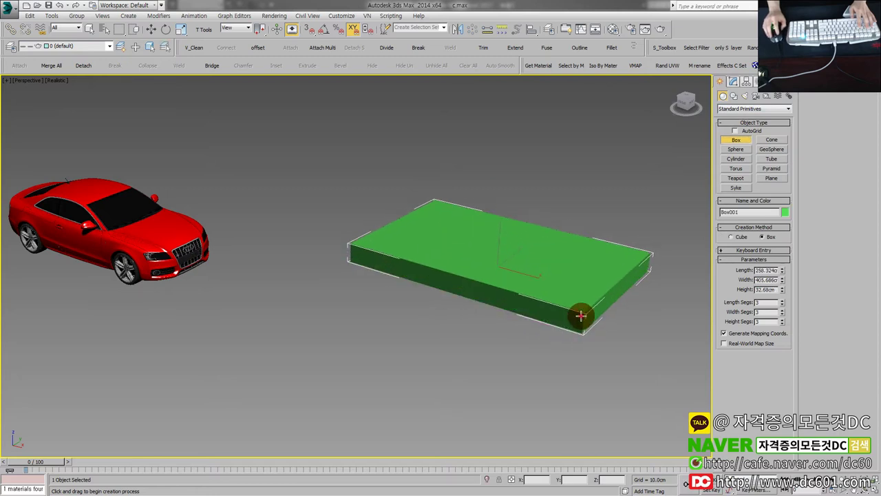
{"action": "left_click", "coordinate": [583, 315]}
Show edged faces and set the green box to 2 length, 5 width and 2 height segments.
{"action": "key", "text": "z"}
{"action": "key", "text": "F4"}
{"action": "left_click", "coordinate": [782, 309]}
{"action": "left_click", "coordinate": [783, 309]}
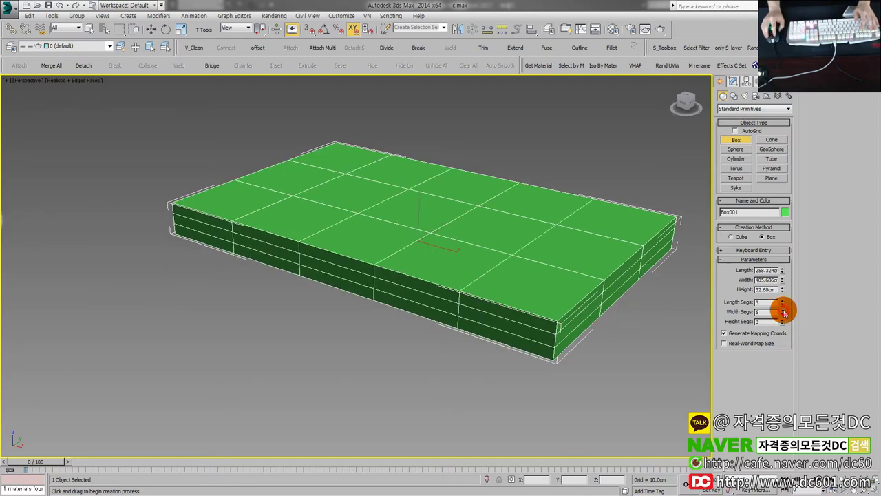
{"action": "left_click", "coordinate": [783, 325]}
{"action": "scroll", "coordinate": [457, 280], "scroll_direction": "down", "scroll_amount": 3}
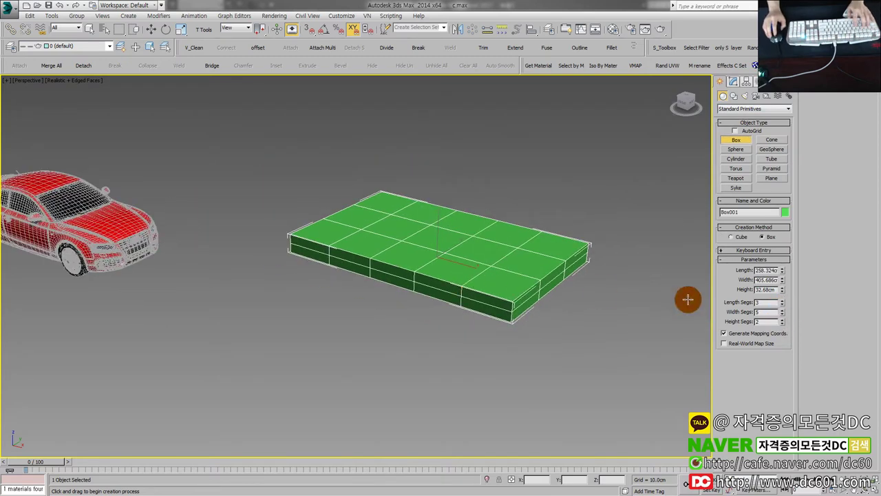
{"action": "left_click", "coordinate": [783, 314]}
{"action": "left_click", "coordinate": [783, 310]}
{"action": "left_click", "coordinate": [783, 310]}
{"action": "left_click", "coordinate": [783, 310]}
{"action": "left_click", "coordinate": [783, 314]}
{"action": "left_click", "coordinate": [783, 314]}
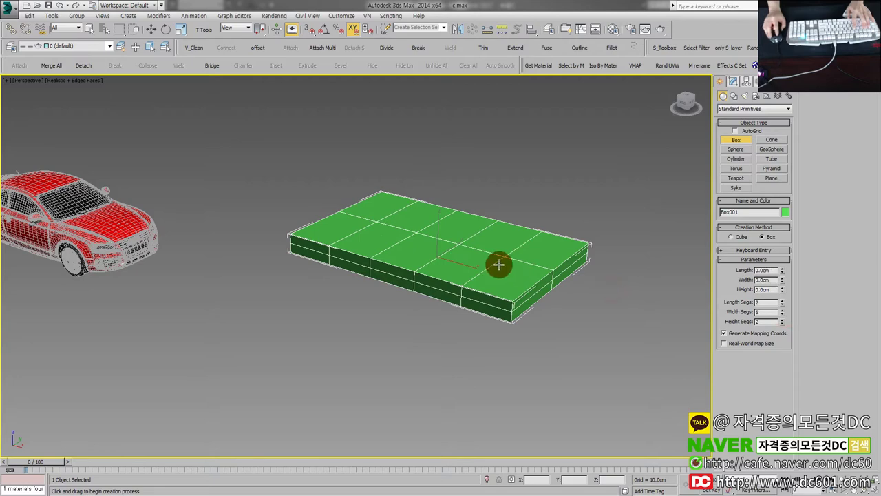
Apply TurboSmooth with 2 iterations to the green box and display it without edges.
{"action": "key", "text": "ctrl+t"}
{"action": "middle_click_drag", "start_coordinate": [503, 265], "coordinate": [500, 278], "text": "alt"}
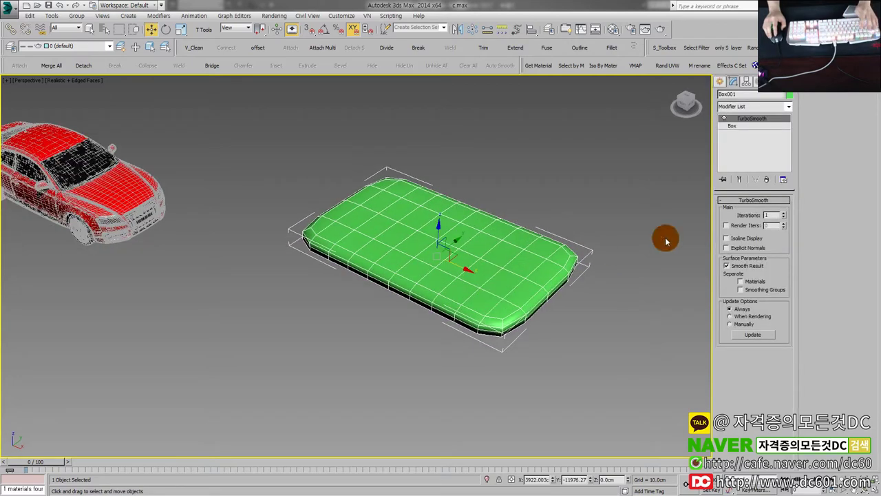
{"action": "left_click", "coordinate": [783, 217]}
{"action": "left_click", "coordinate": [783, 213]}
{"action": "left_click", "coordinate": [783, 212]}
{"action": "key", "text": "F4"}
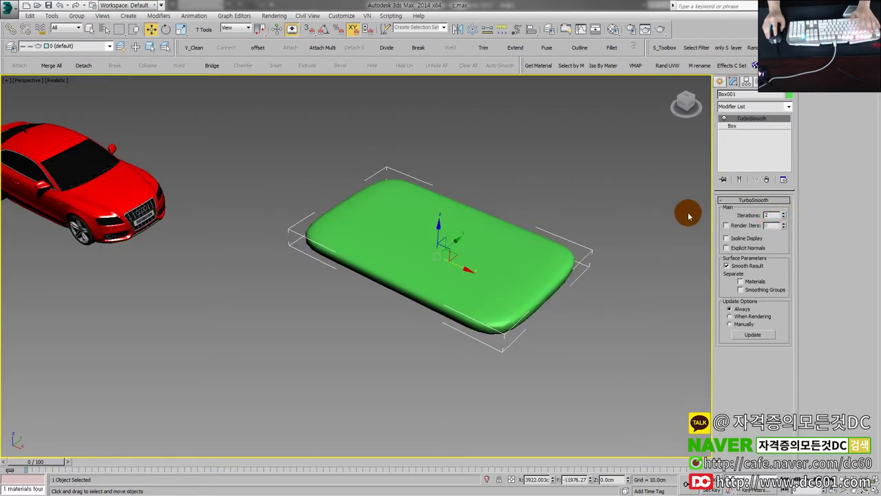
Compare the green box with TurboSmooth on and off, both with and without edged faces.
{"action": "left_click", "coordinate": [724, 118]}
{"action": "left_click", "coordinate": [724, 119]}
{"action": "left_click", "coordinate": [724, 118]}
{"action": "left_click", "coordinate": [724, 119]}
{"action": "middle_click_drag", "start_coordinate": [256, 213], "coordinate": [396, 242]}
{"action": "key", "text": "F4"}
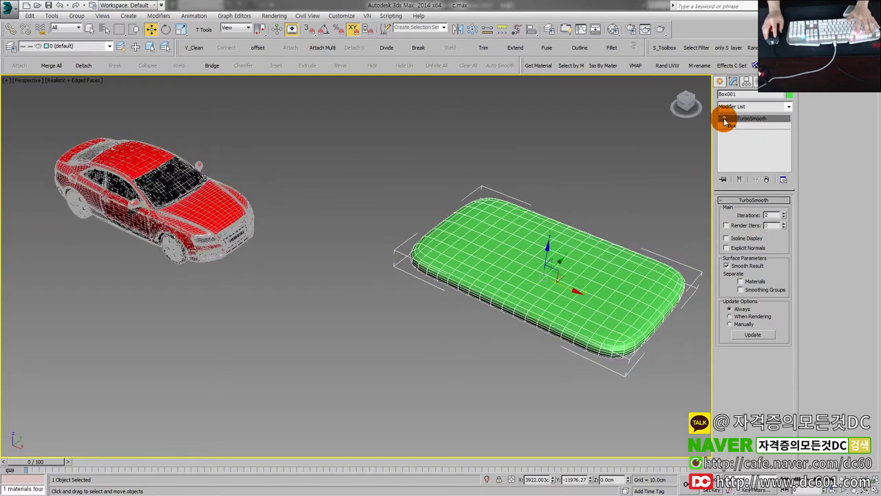
{"action": "key", "text": "F4"}
{"action": "left_click", "coordinate": [723, 119]}
{"action": "left_click", "coordinate": [723, 119]}
Hide the red car's front side window glass to expose the seats inside.
{"action": "middle_click_drag", "start_coordinate": [188, 222], "coordinate": [261, 238]}
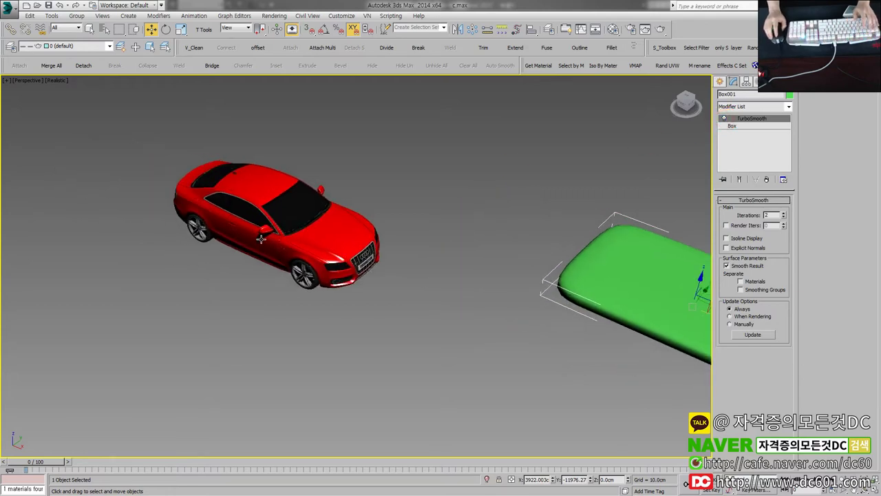
{"action": "left_click", "coordinate": [219, 231]}
{"action": "scroll", "coordinate": [224, 232], "scroll_direction": "up", "scroll_amount": 4}
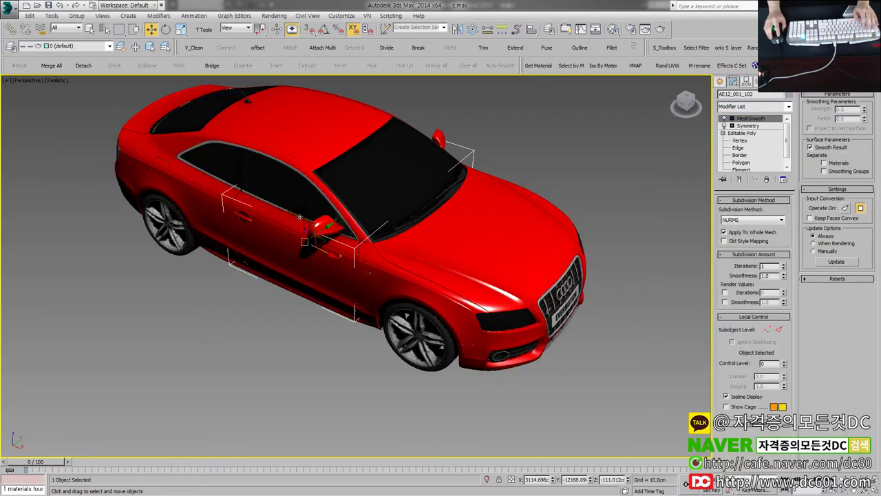
{"action": "left_click", "coordinate": [293, 183]}
{"action": "right_click", "coordinate": [292, 184]}
{"action": "left_click", "coordinate": [305, 170]}
Select the car's front seat and move it out of the car onto the empty area beside it.
{"action": "left_click", "coordinate": [282, 194]}
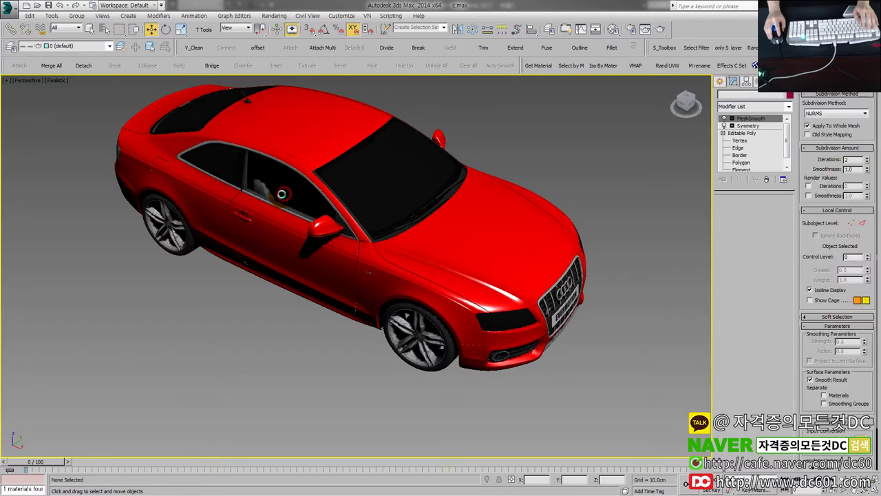
{"action": "left_click", "coordinate": [322, 207]}
{"action": "left_click_drag", "start_coordinate": [139, 348], "coordinate": [136, 351]}
{"action": "middle_click_drag", "start_coordinate": [136, 351], "coordinate": [231, 334]}
{"action": "scroll", "coordinate": [304, 298], "scroll_direction": "up", "scroll_amount": 3}
Turn off MeshSmooth on the seat and compare its mesh with the Symmetry modifier on and off.
{"action": "left_click", "coordinate": [724, 119]}
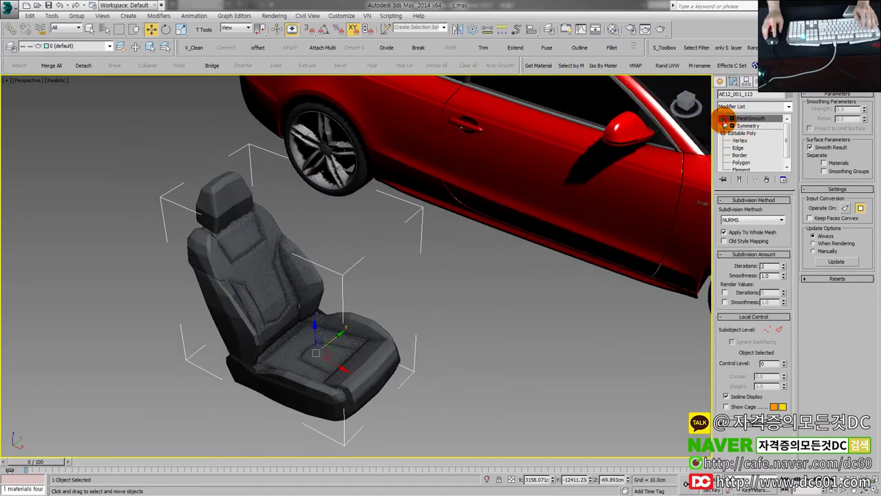
{"action": "left_click", "coordinate": [724, 127]}
{"action": "middle_click_drag", "start_coordinate": [502, 204], "coordinate": [251, 282], "text": "alt"}
{"action": "scroll", "coordinate": [252, 281], "scroll_direction": "up", "scroll_amount": 3}
{"action": "left_click", "coordinate": [724, 126]}
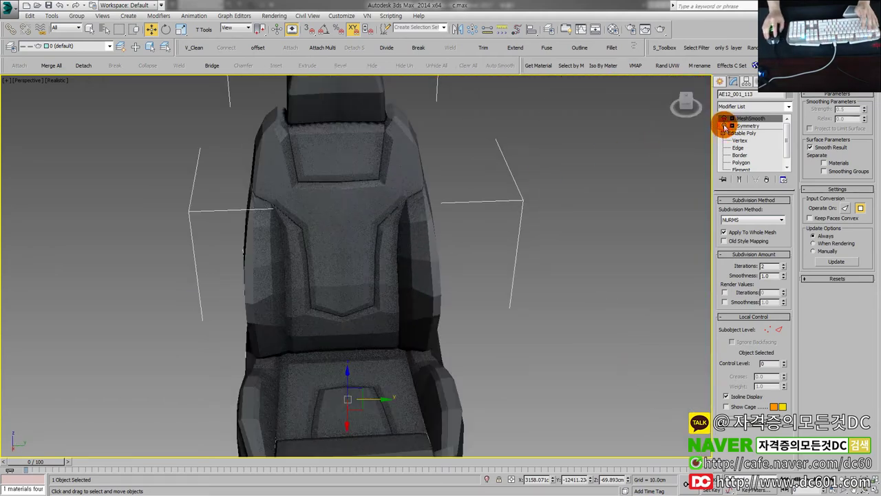
{"action": "left_click", "coordinate": [724, 126]}
{"action": "left_click", "coordinate": [723, 126]}
{"action": "left_click", "coordinate": [724, 126]}
{"action": "left_click", "coordinate": [724, 126]}
Inspect the unsmoothed seat mesh up close from an angle, with and without edged faces.
{"action": "middle_click_drag", "start_coordinate": [334, 190], "coordinate": [543, 164], "text": "alt"}
{"action": "key", "text": "F4"}
{"action": "key", "text": "F4"}
{"action": "scroll", "coordinate": [415, 248], "scroll_direction": "up", "scroll_amount": 4}
{"action": "scroll", "coordinate": [415, 248], "scroll_direction": "down", "scroll_amount": 6}
{"action": "scroll", "coordinate": [388, 257], "scroll_direction": "up", "scroll_amount": 2}
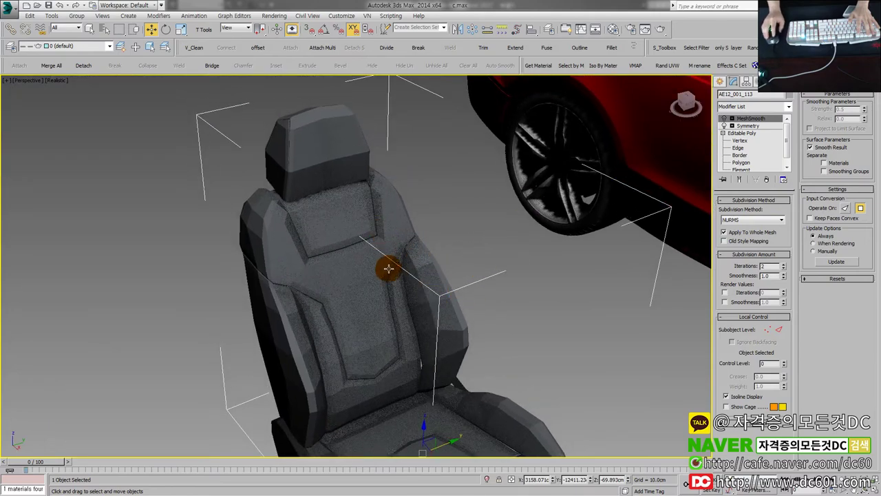
{"action": "key", "text": "F4"}
{"action": "key", "text": "F4"}
{"action": "scroll", "coordinate": [413, 244], "scroll_direction": "up", "scroll_amount": 4}
{"action": "scroll", "coordinate": [360, 265], "scroll_direction": "down", "scroll_amount": 5}
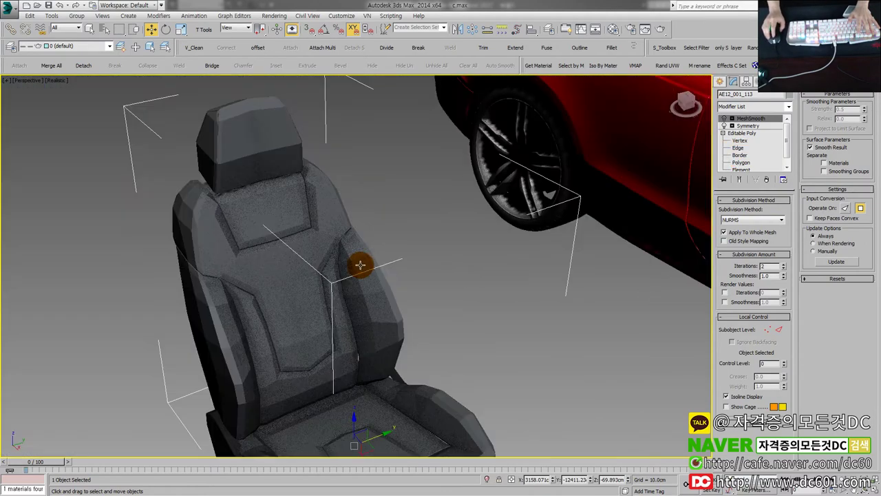
Compare the seat's angular base mesh with its smoothed result by toggling MeshSmooth, and check the base mesh's edges.
{"action": "left_click", "coordinate": [726, 119]}
{"action": "left_click", "coordinate": [727, 119]}
{"action": "left_click", "coordinate": [727, 120]}
{"action": "left_click", "coordinate": [727, 119]}
{"action": "left_click", "coordinate": [727, 119]}
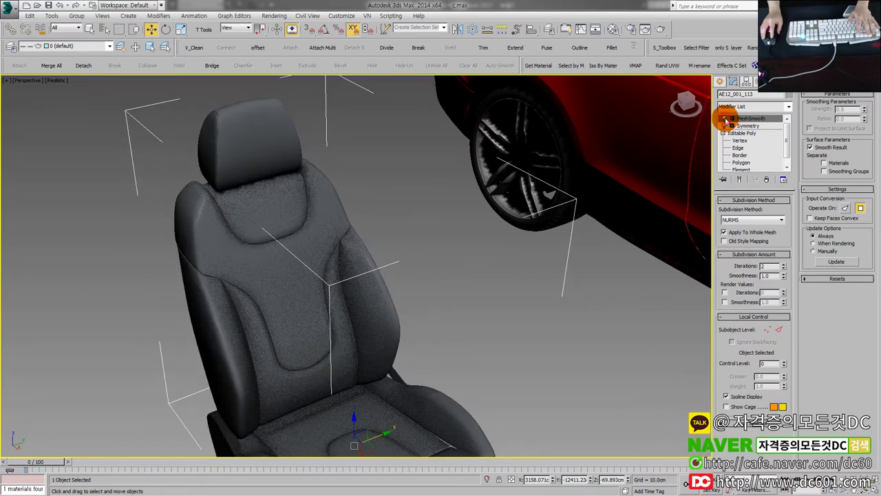
{"action": "left_click", "coordinate": [727, 119]}
{"action": "key", "text": "F4"}
{"action": "key", "text": "F4"}
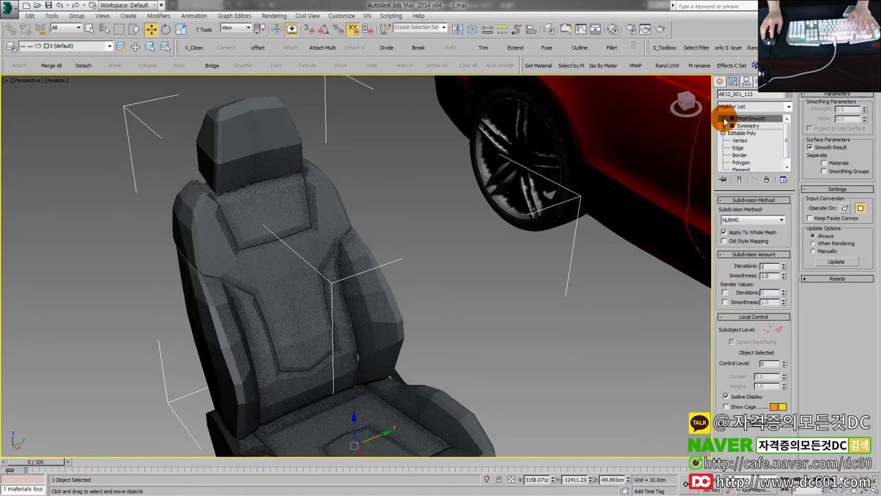
{"action": "left_click", "coordinate": [727, 119]}
{"action": "left_click", "coordinate": [726, 119]}
{"action": "left_click", "coordinate": [726, 119]}
{"action": "left_click", "coordinate": [727, 120]}
{"action": "left_click", "coordinate": [727, 119]}
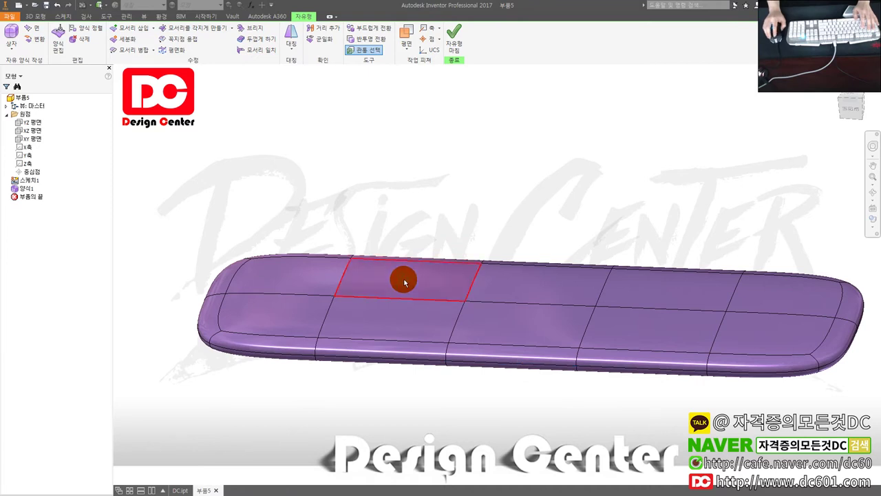
Switch back to Inventor and select the second face of the rear row on top of the freeform box.
{"action": "left_click", "coordinate": [399, 282]}
{"action": "scroll", "coordinate": [478, 270], "scroll_direction": "down", "scroll_amount": 2}
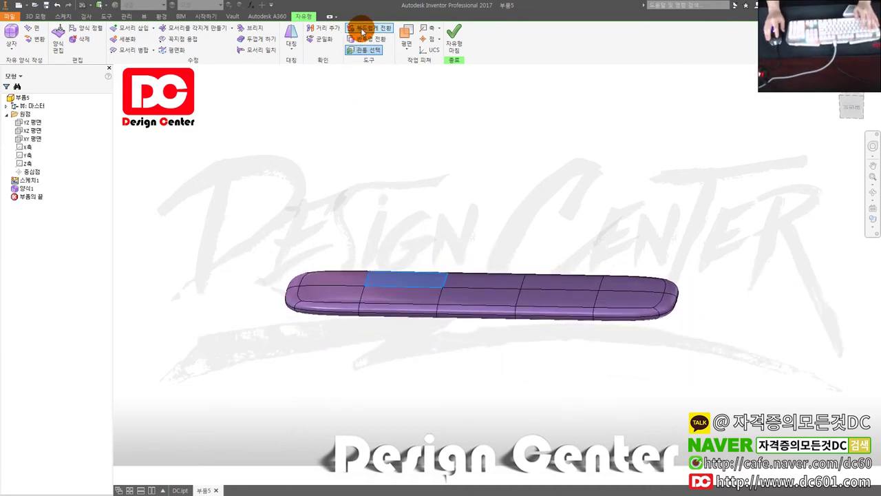